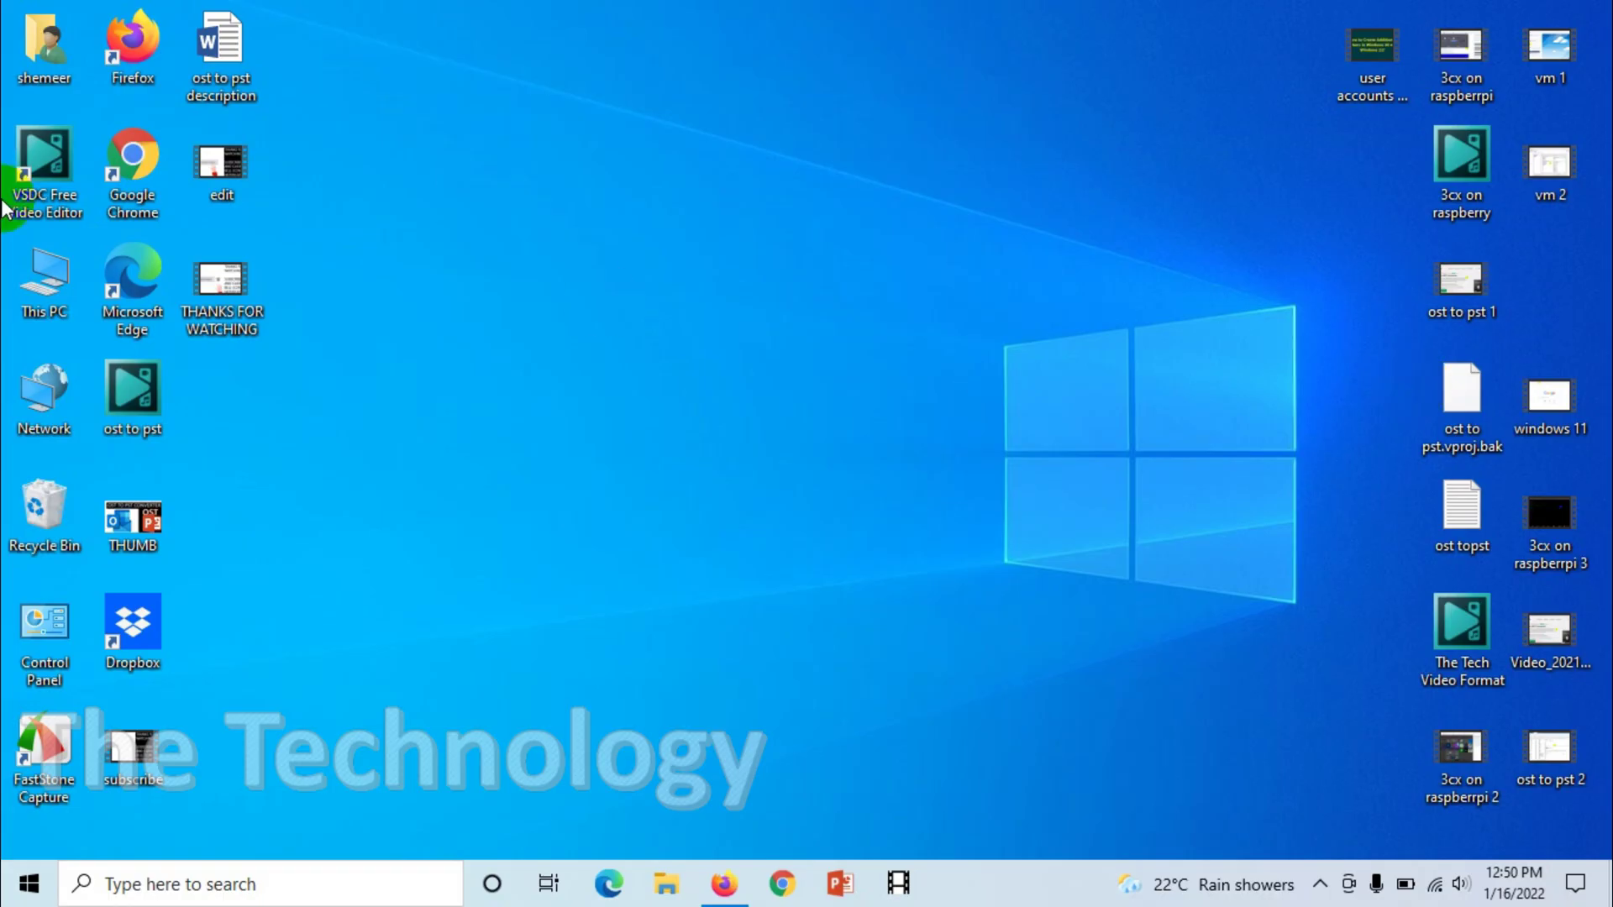
# Open This PC, refresh its drive list, then close the window.
pyautogui.doubleClick(50, 281)
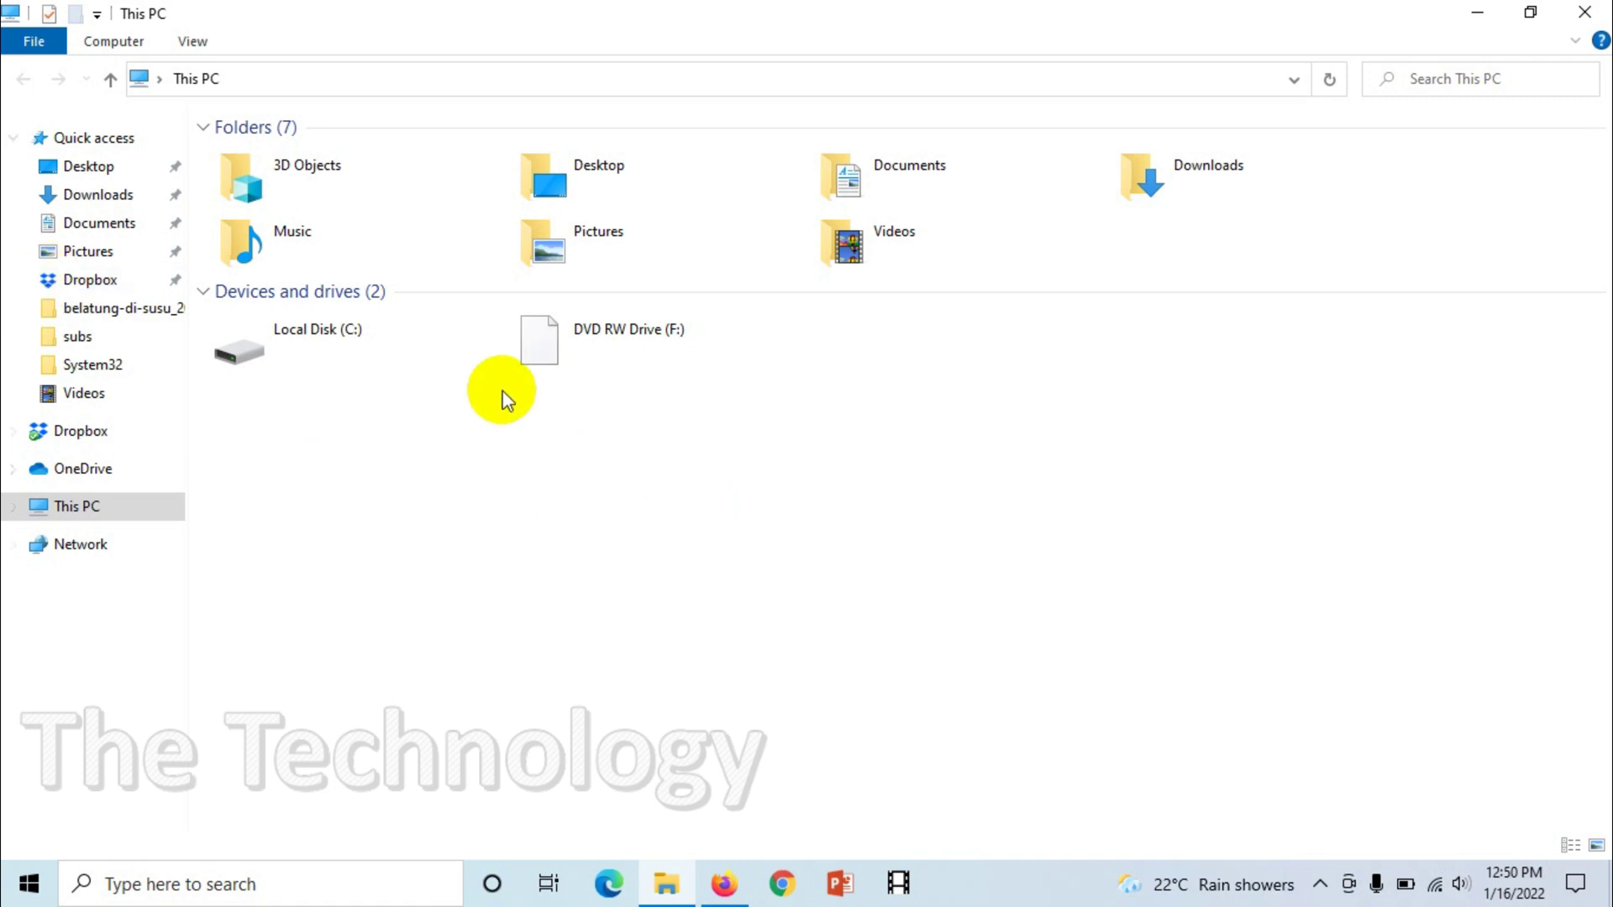
pyautogui.rightClick(395, 479)
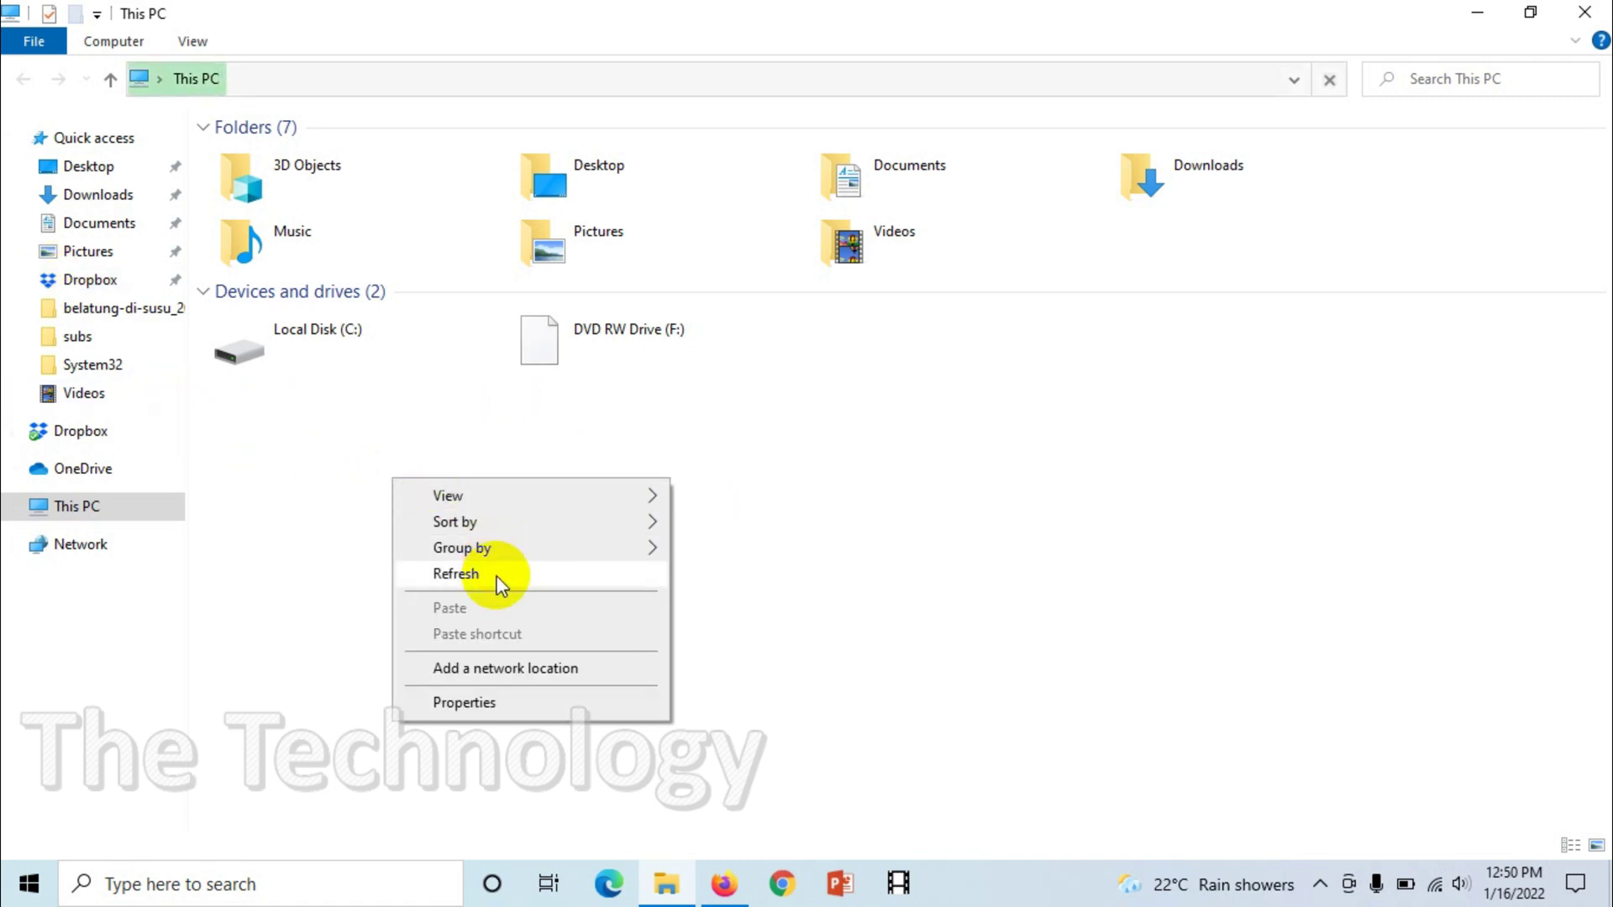
pyautogui.click(486, 573)
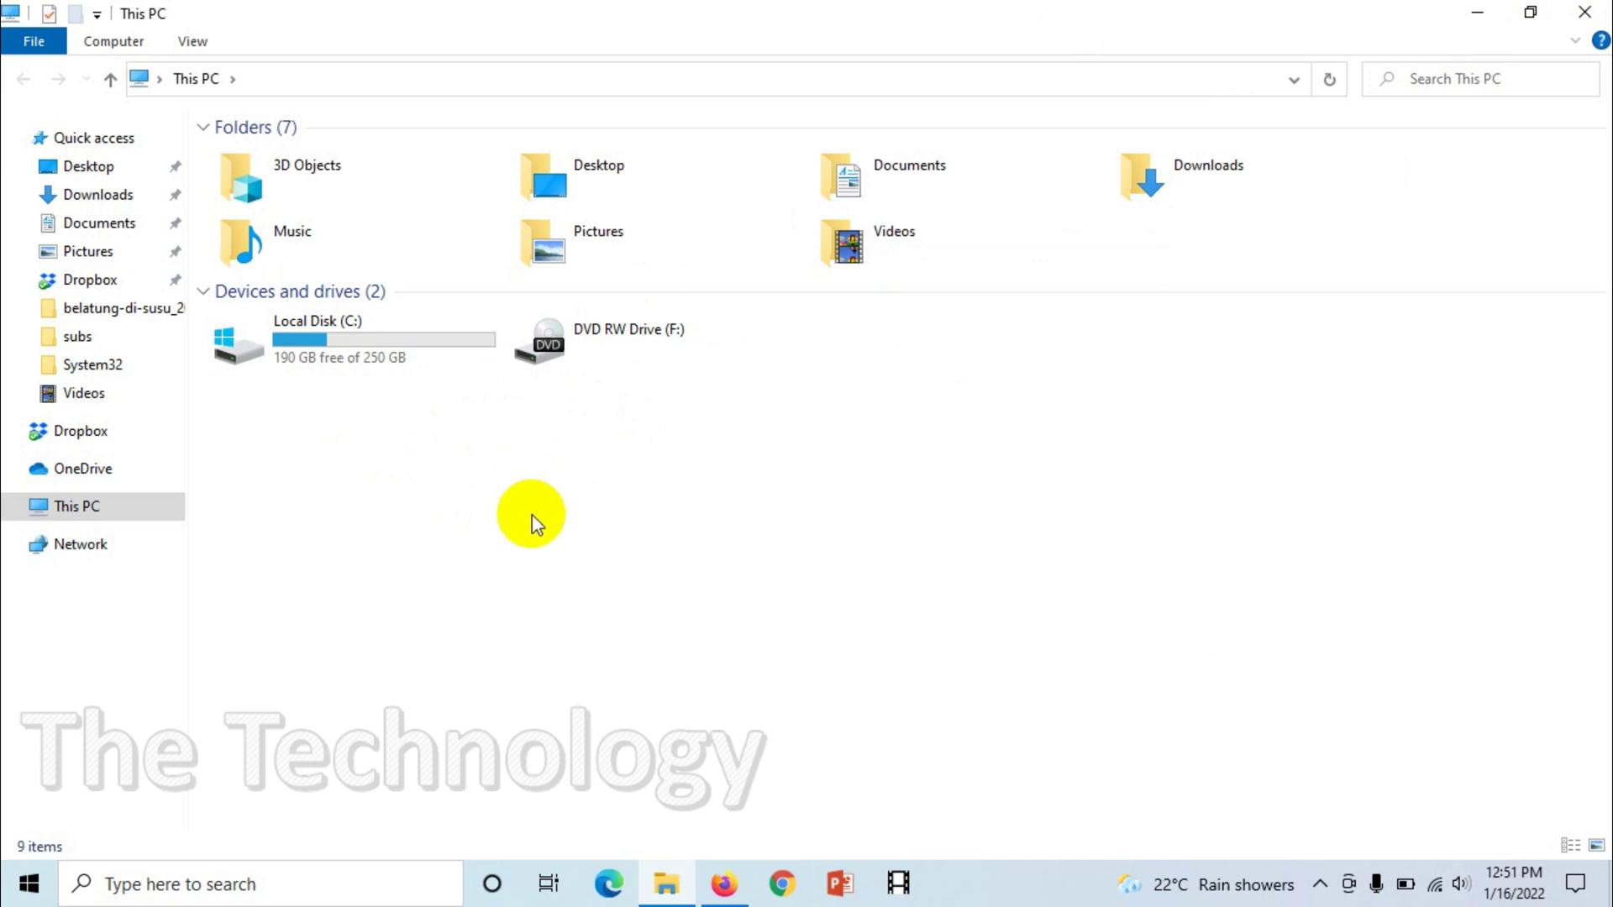
pyautogui.click(1603, 10)
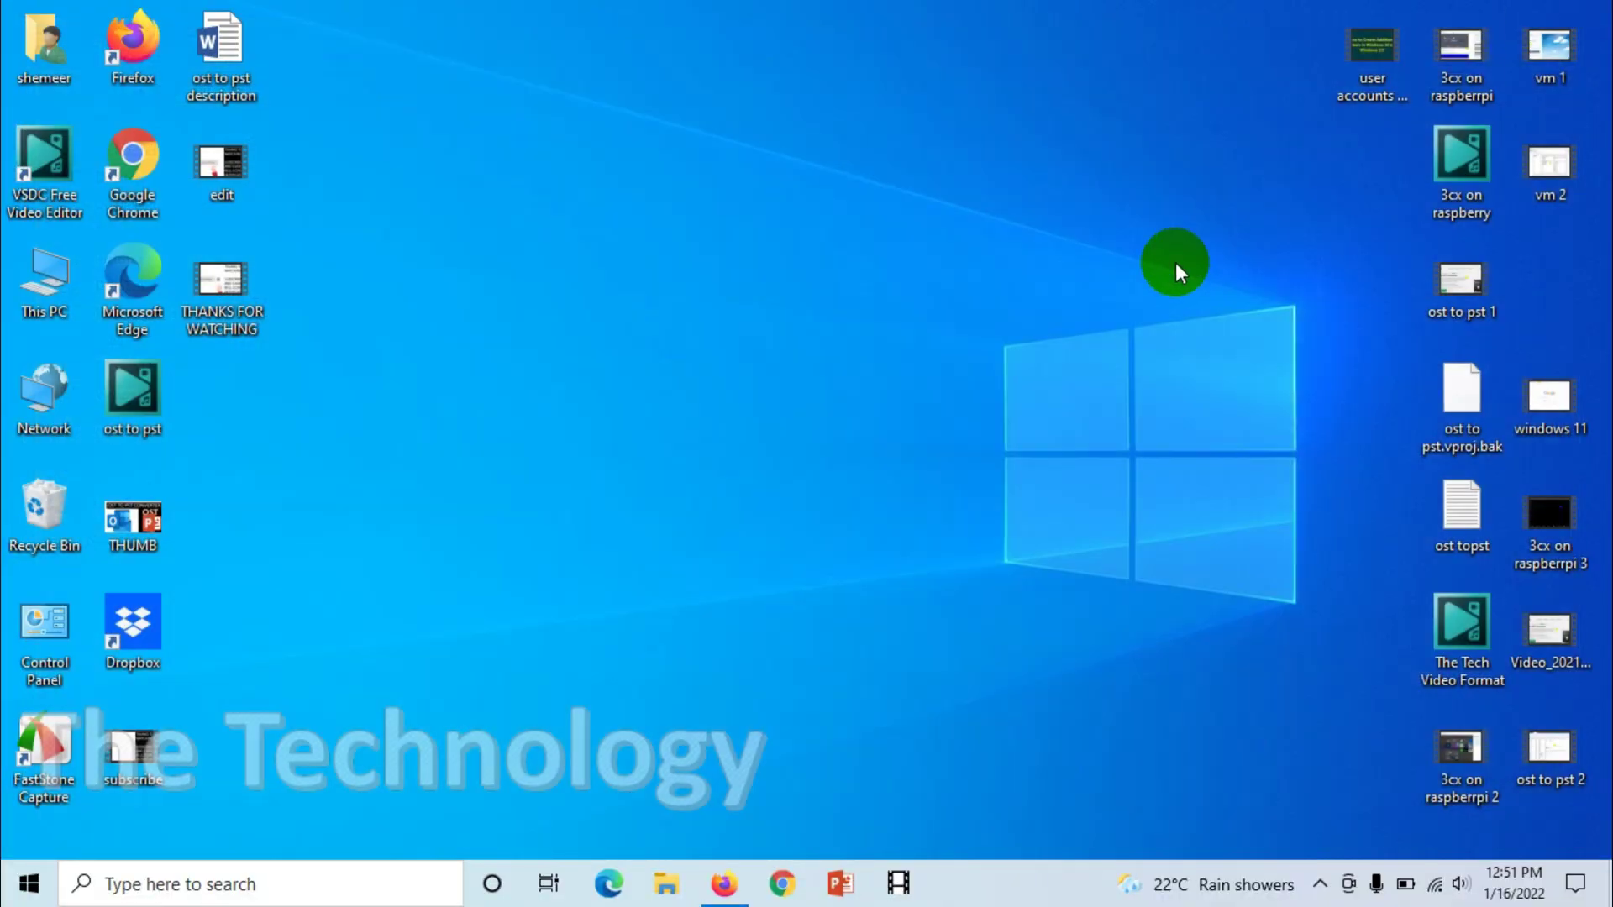
# Find Run through Start search and launch diskmgmt.msc to open Disk Management.
pyautogui.press('super')
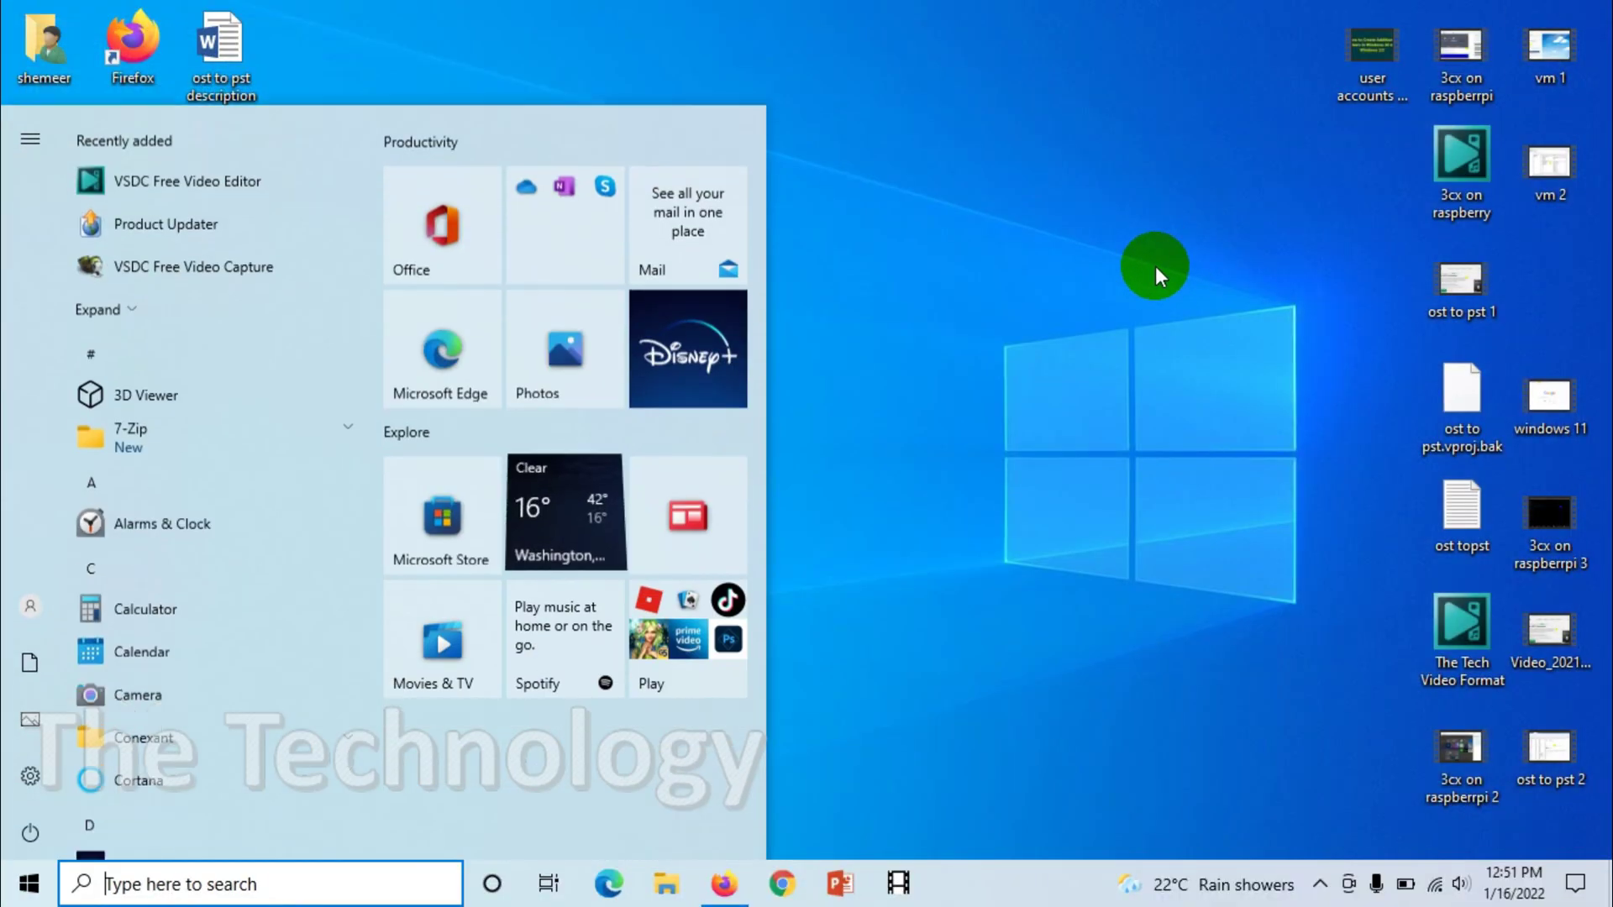
pyautogui.write('run')
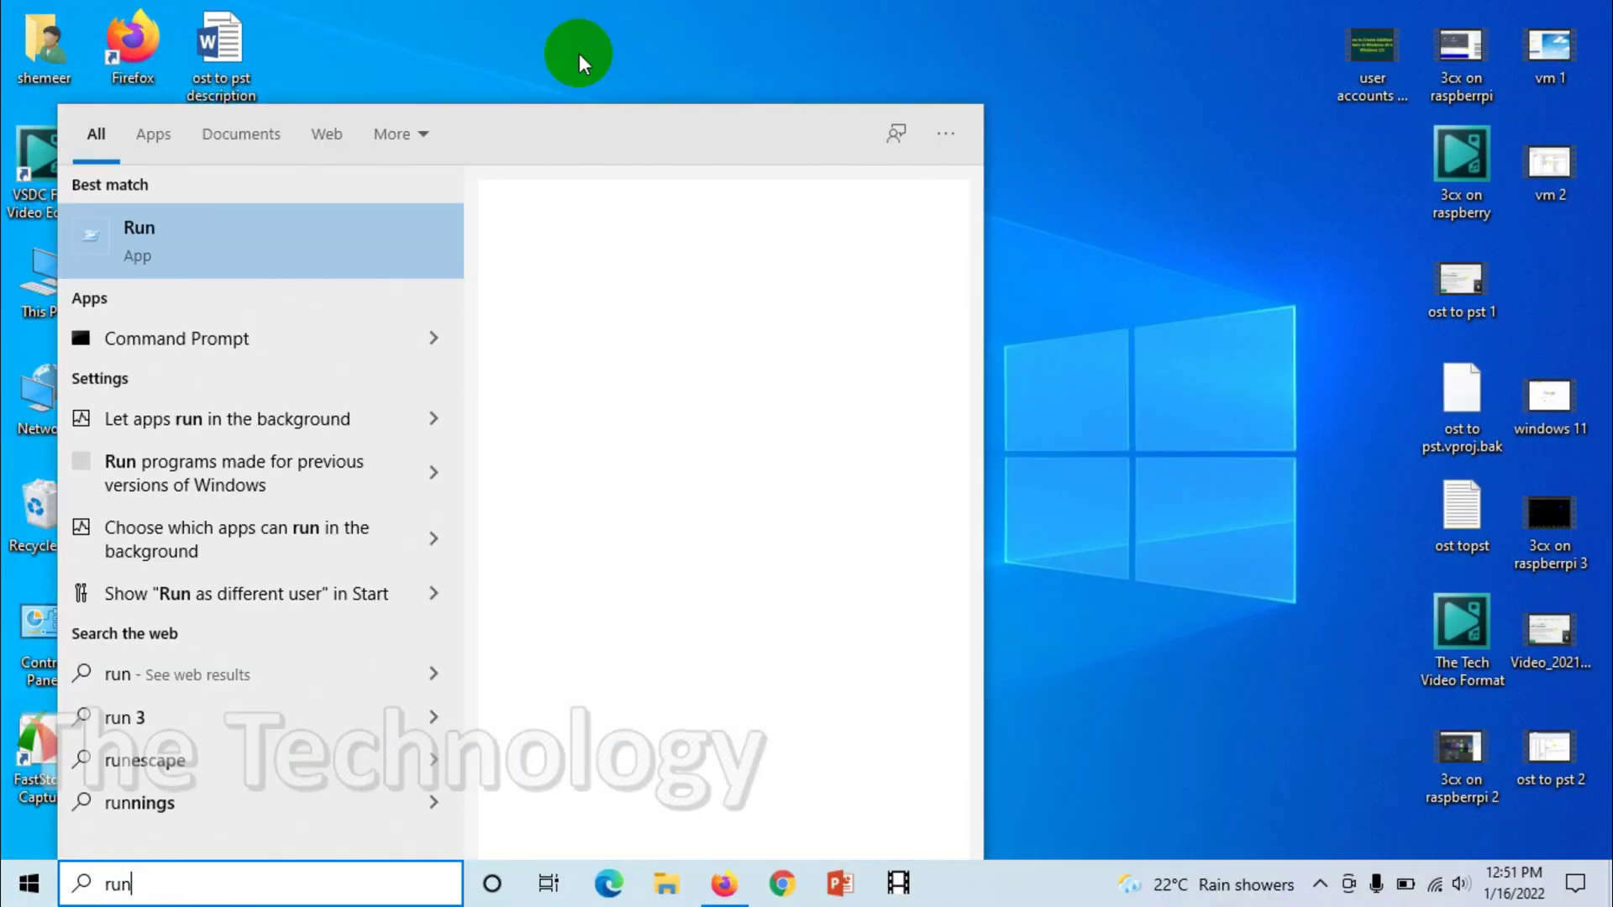
pyautogui.click(332, 244)
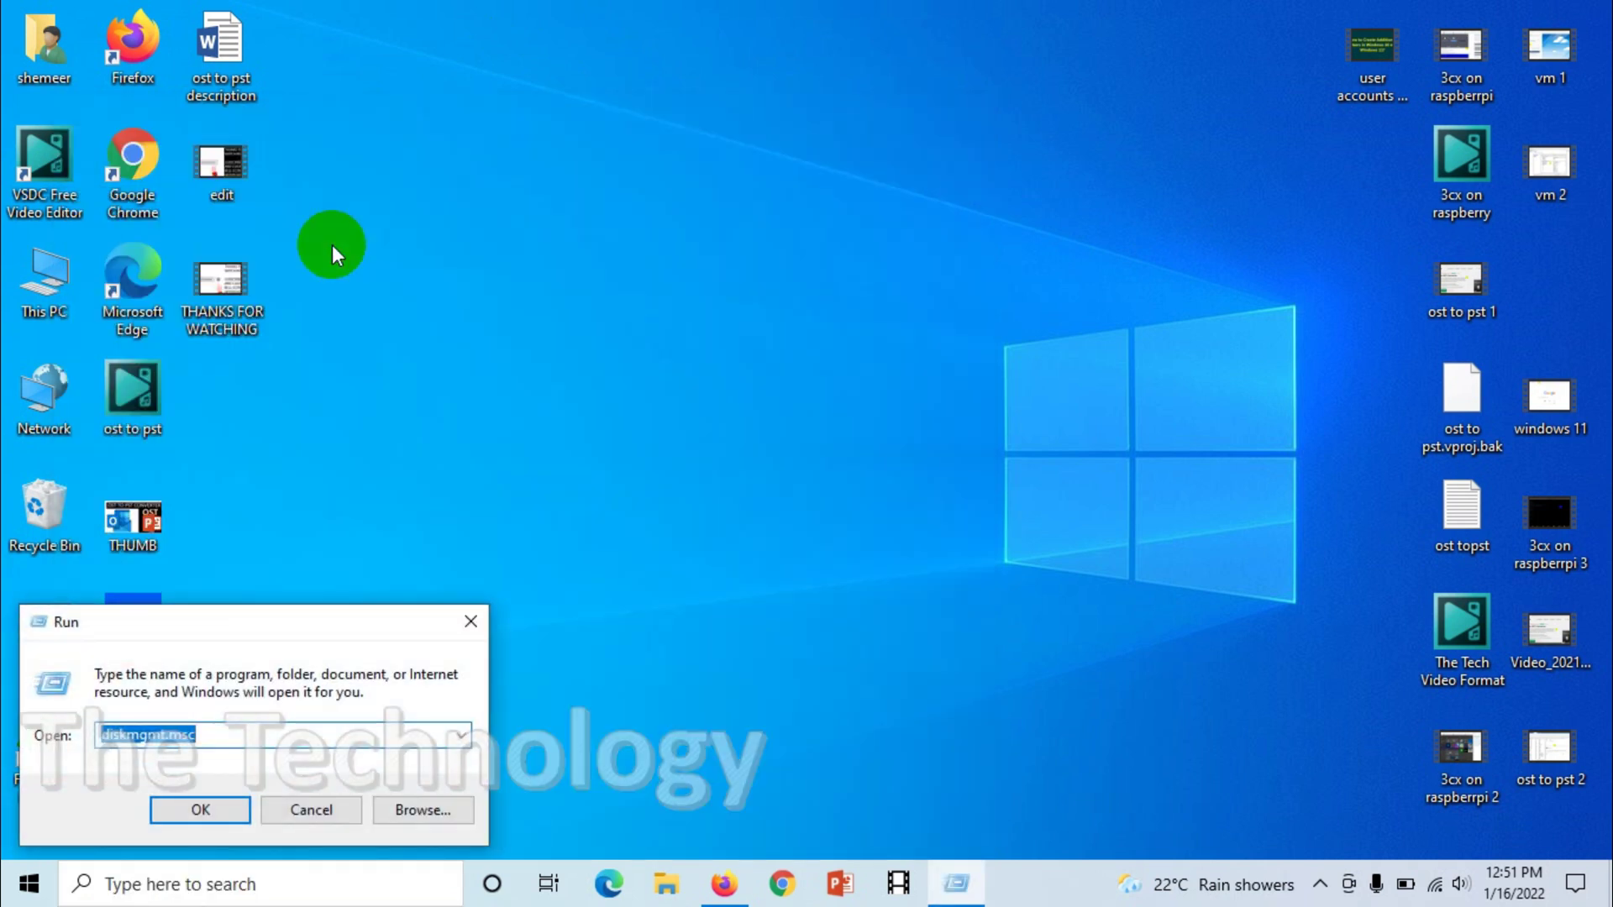
pyautogui.click(210, 732)
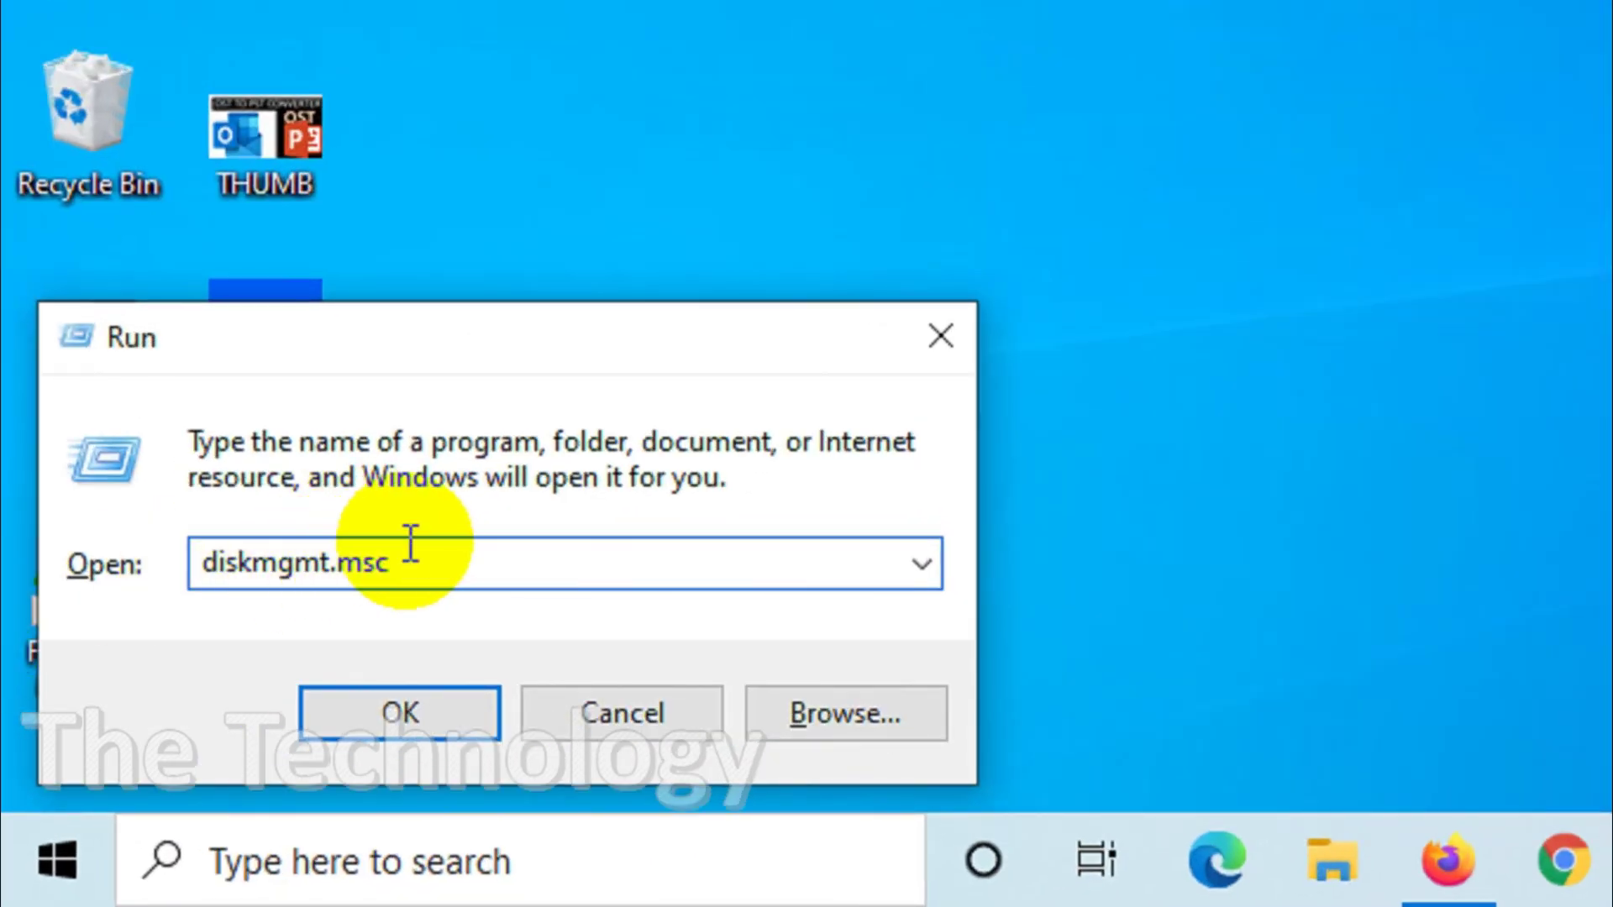
pyautogui.moveTo(411, 546); pyautogui.dragTo(6, 533)
pyautogui.click(280, 570)
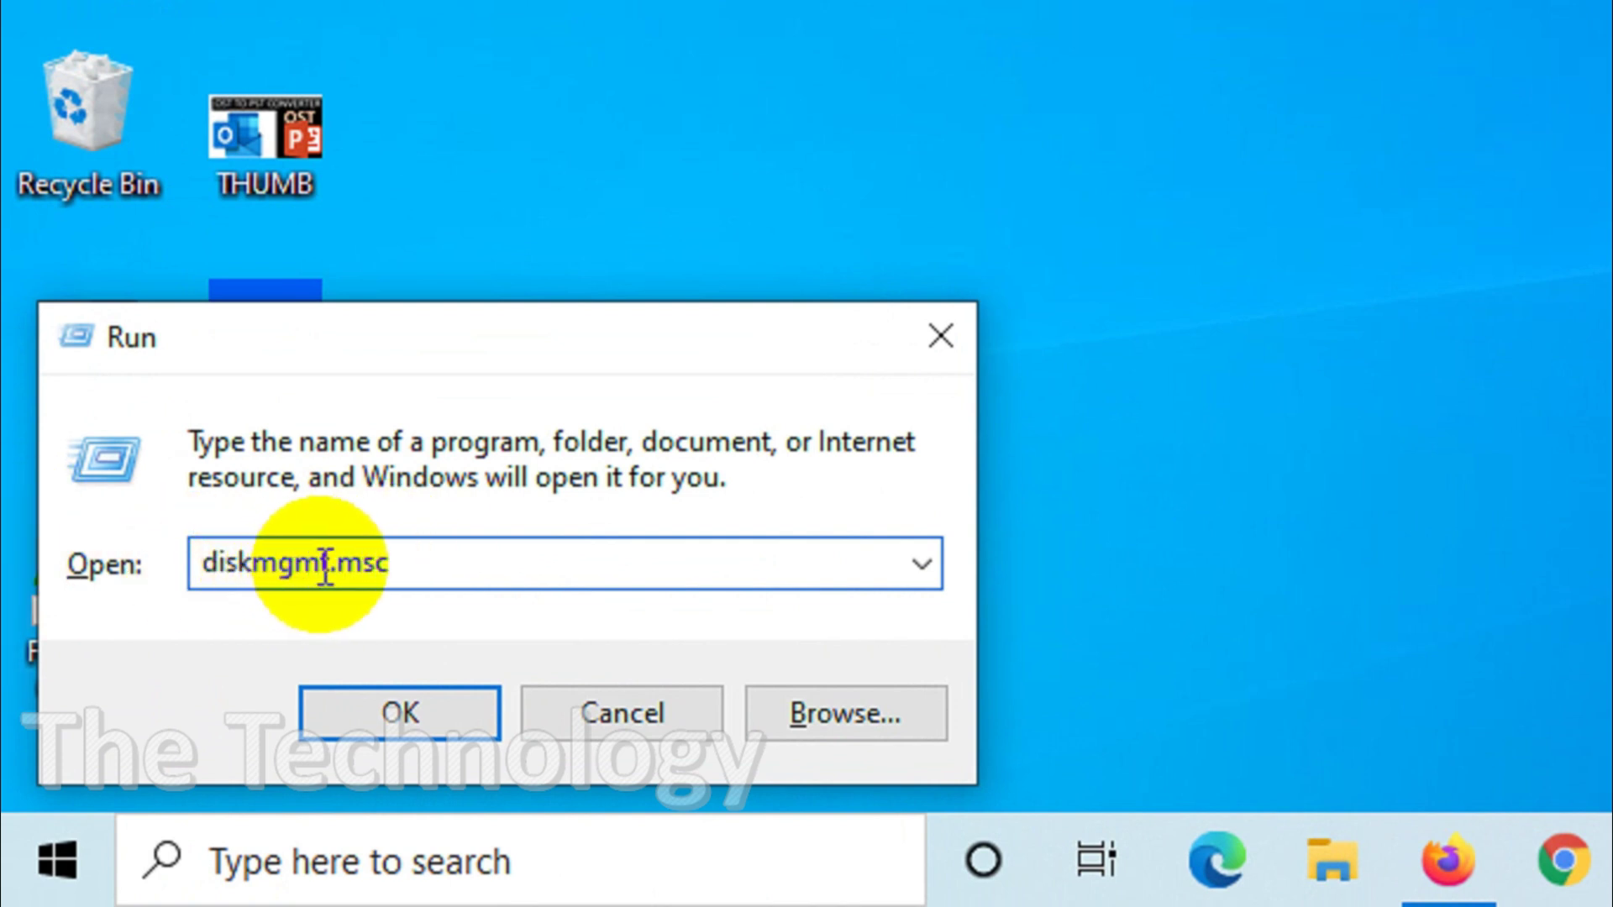
pyautogui.click(390, 561)
pyautogui.moveTo(406, 563); pyautogui.dragTo(6, 526)
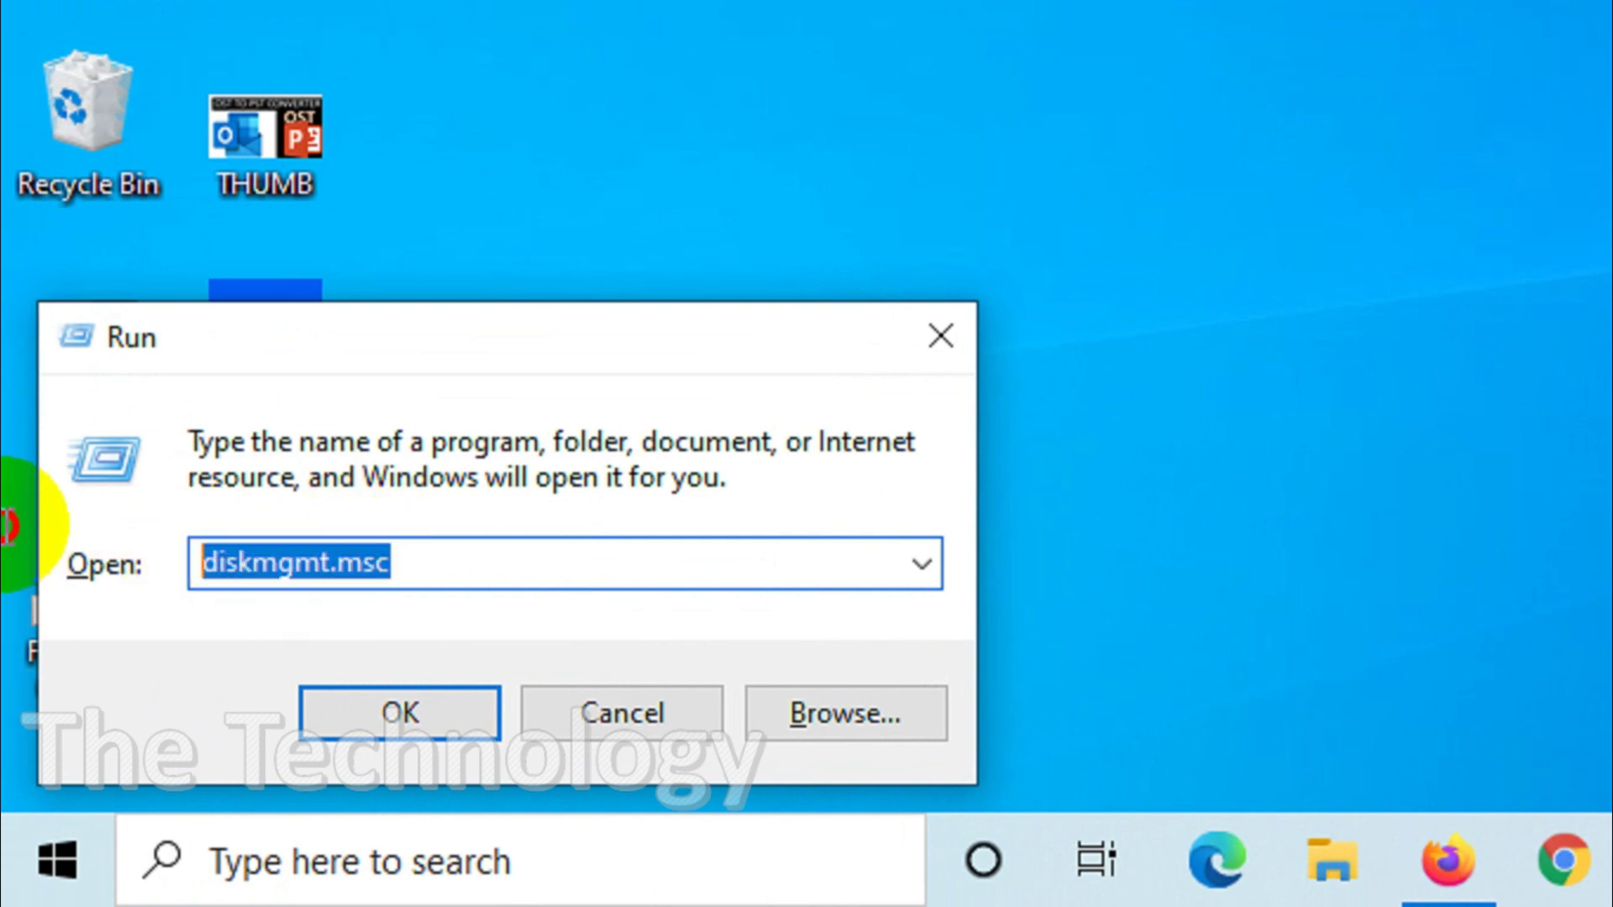
pyautogui.click(483, 552)
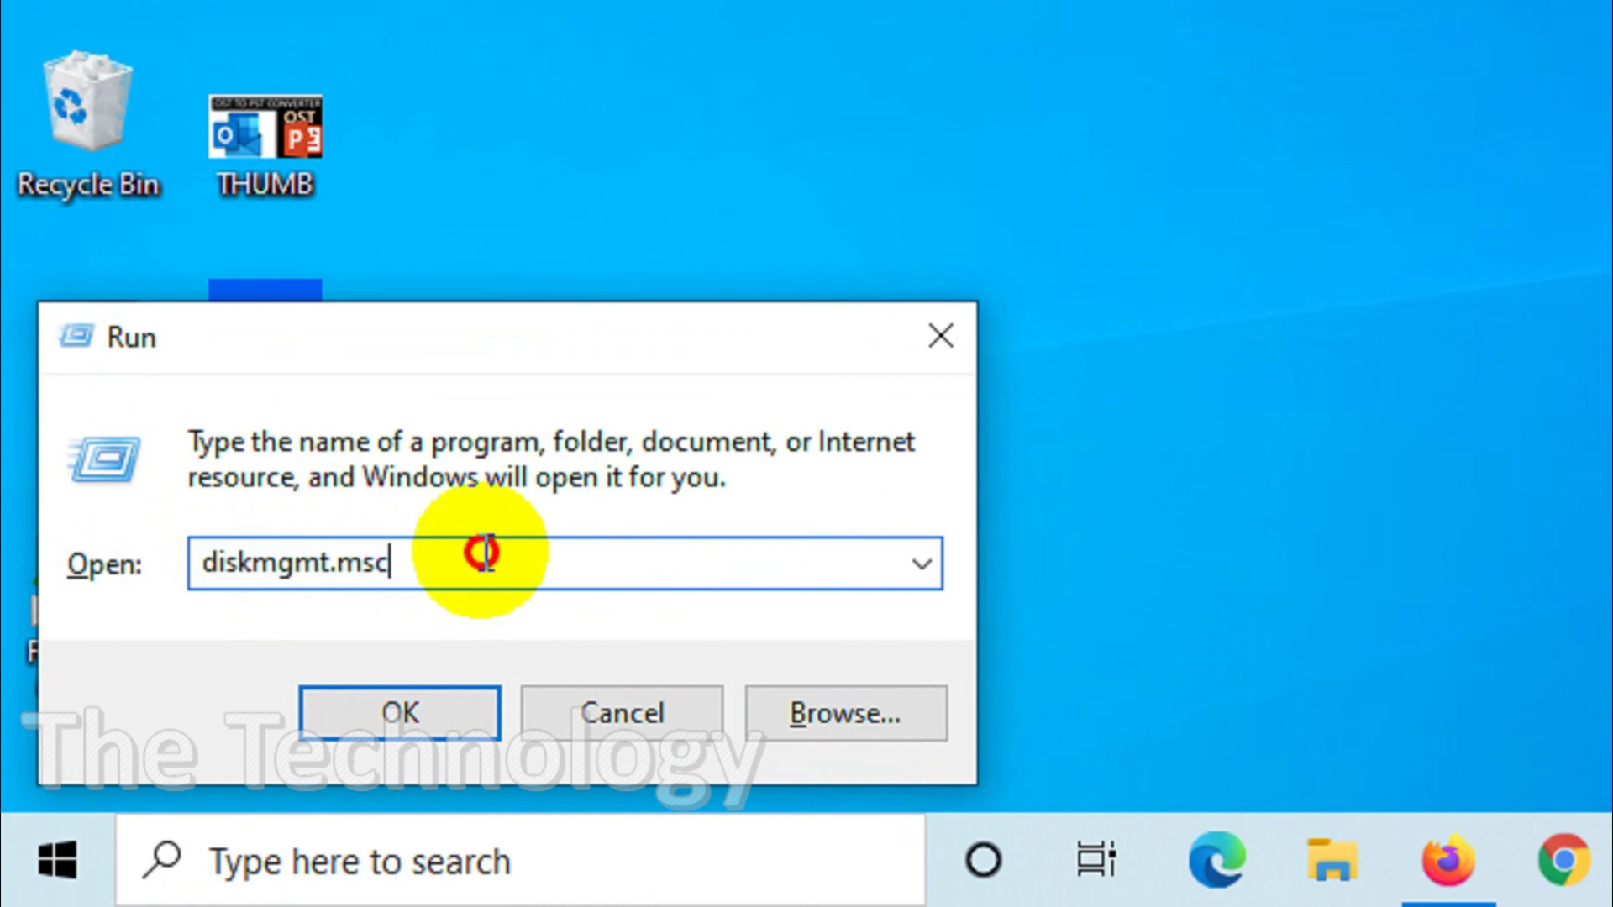
pyautogui.click(395, 716)
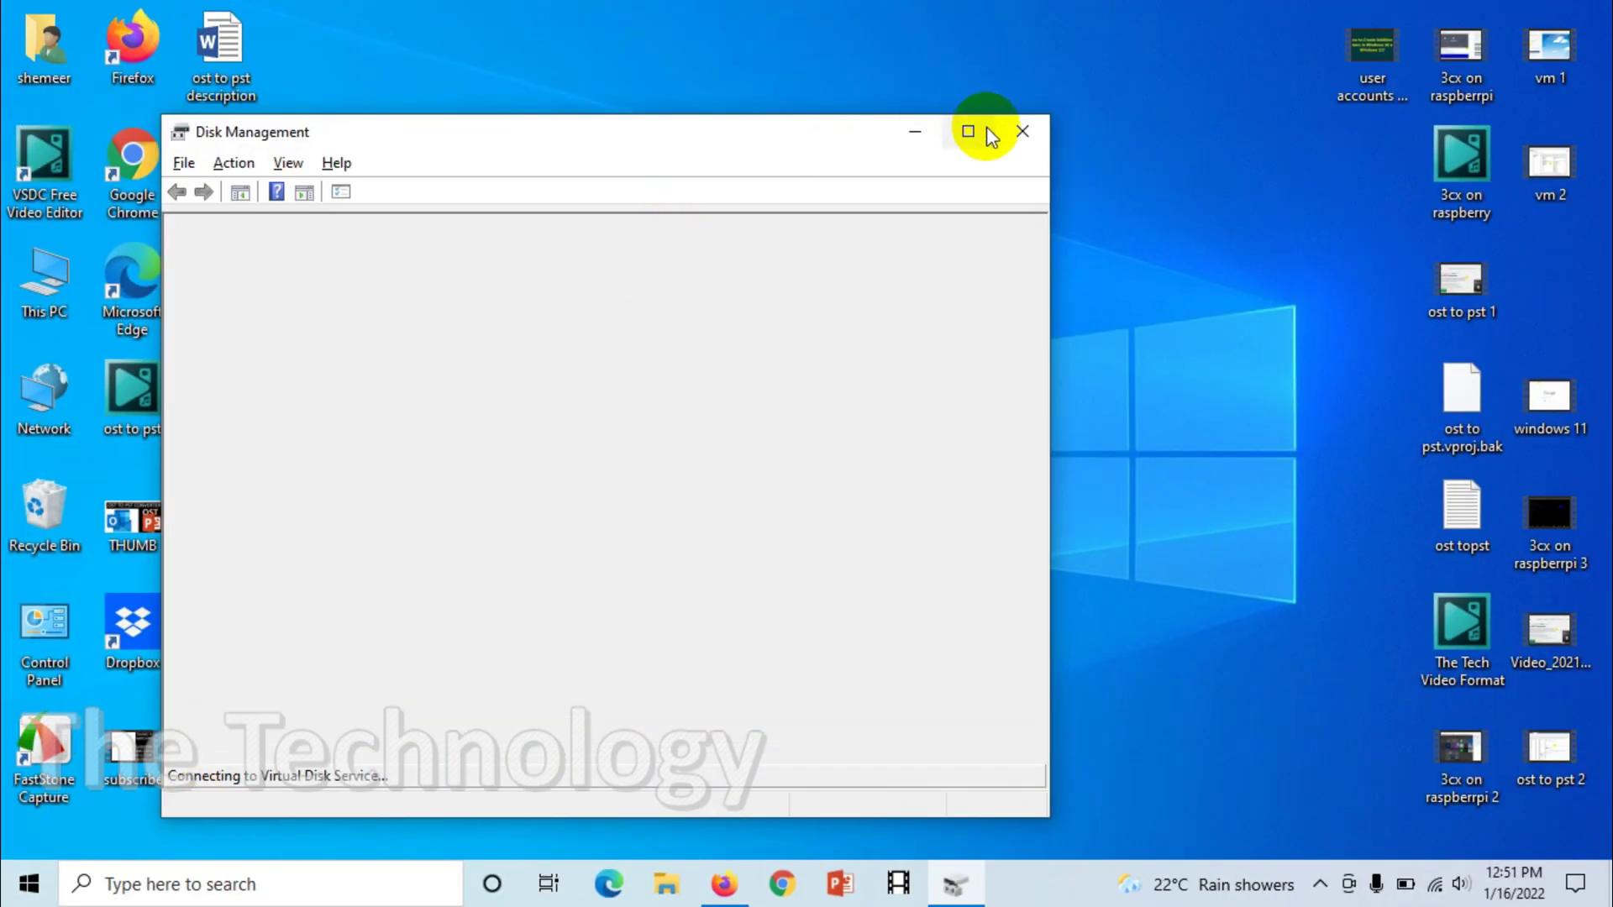
# Maximize Disk Management and select Disk 0's 214.84 GB unallocated block.
pyautogui.moveTo(768, 135); pyautogui.dragTo(913, 102)
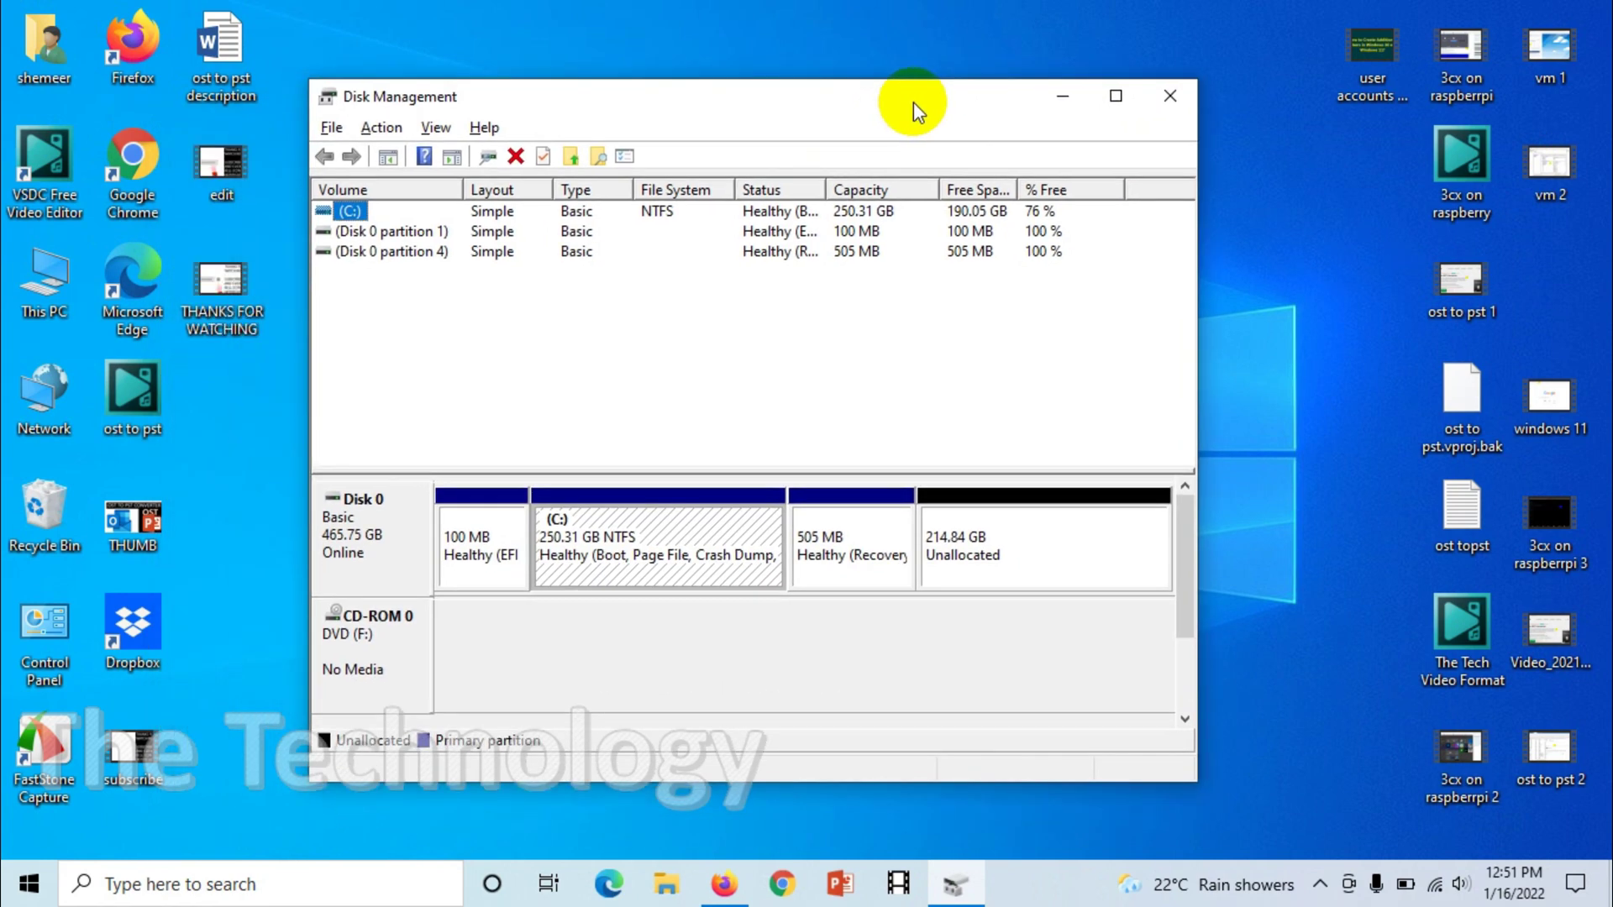
pyautogui.click(1115, 98)
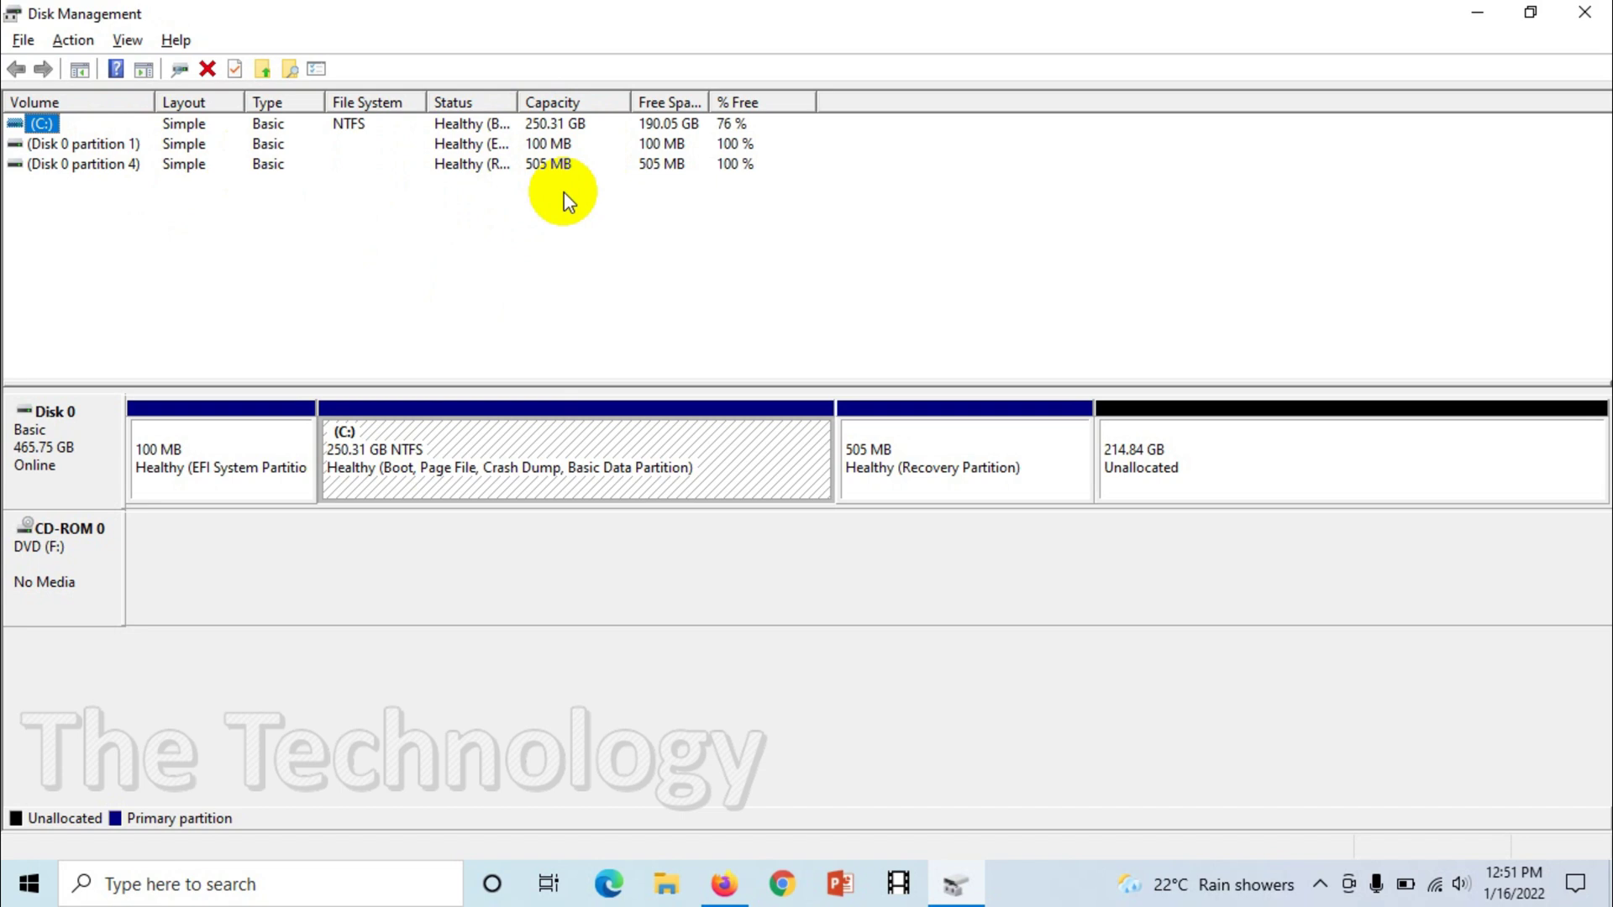
pyautogui.click(1166, 461)
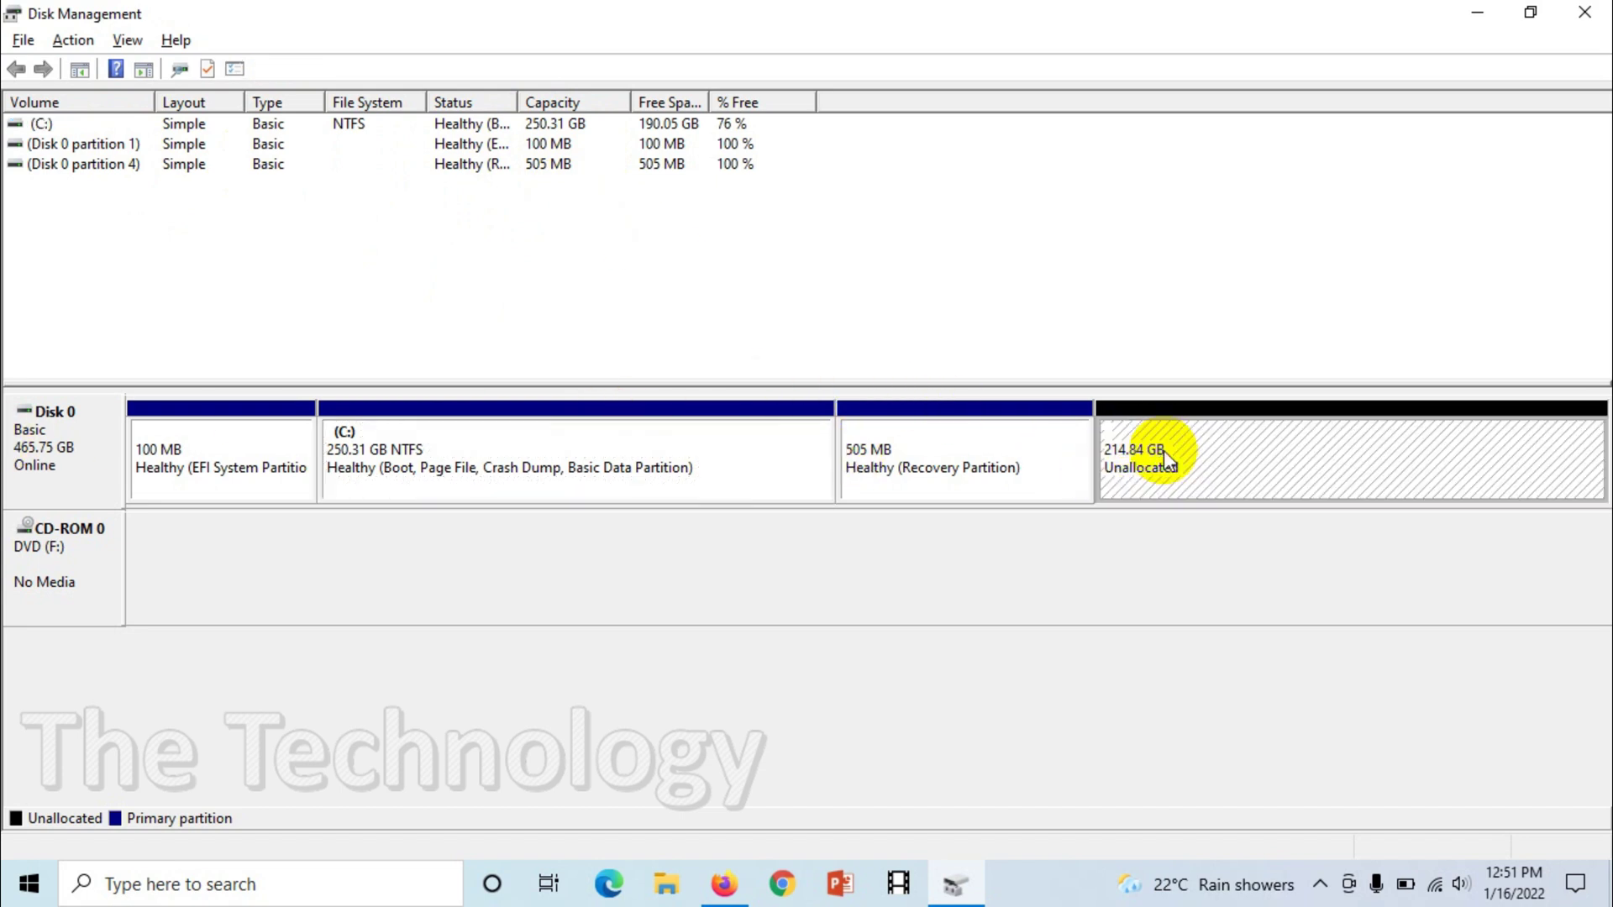
# Start a new simple volume on the unallocated space with a size of 110000 MB.
pyautogui.rightClick(1181, 445)
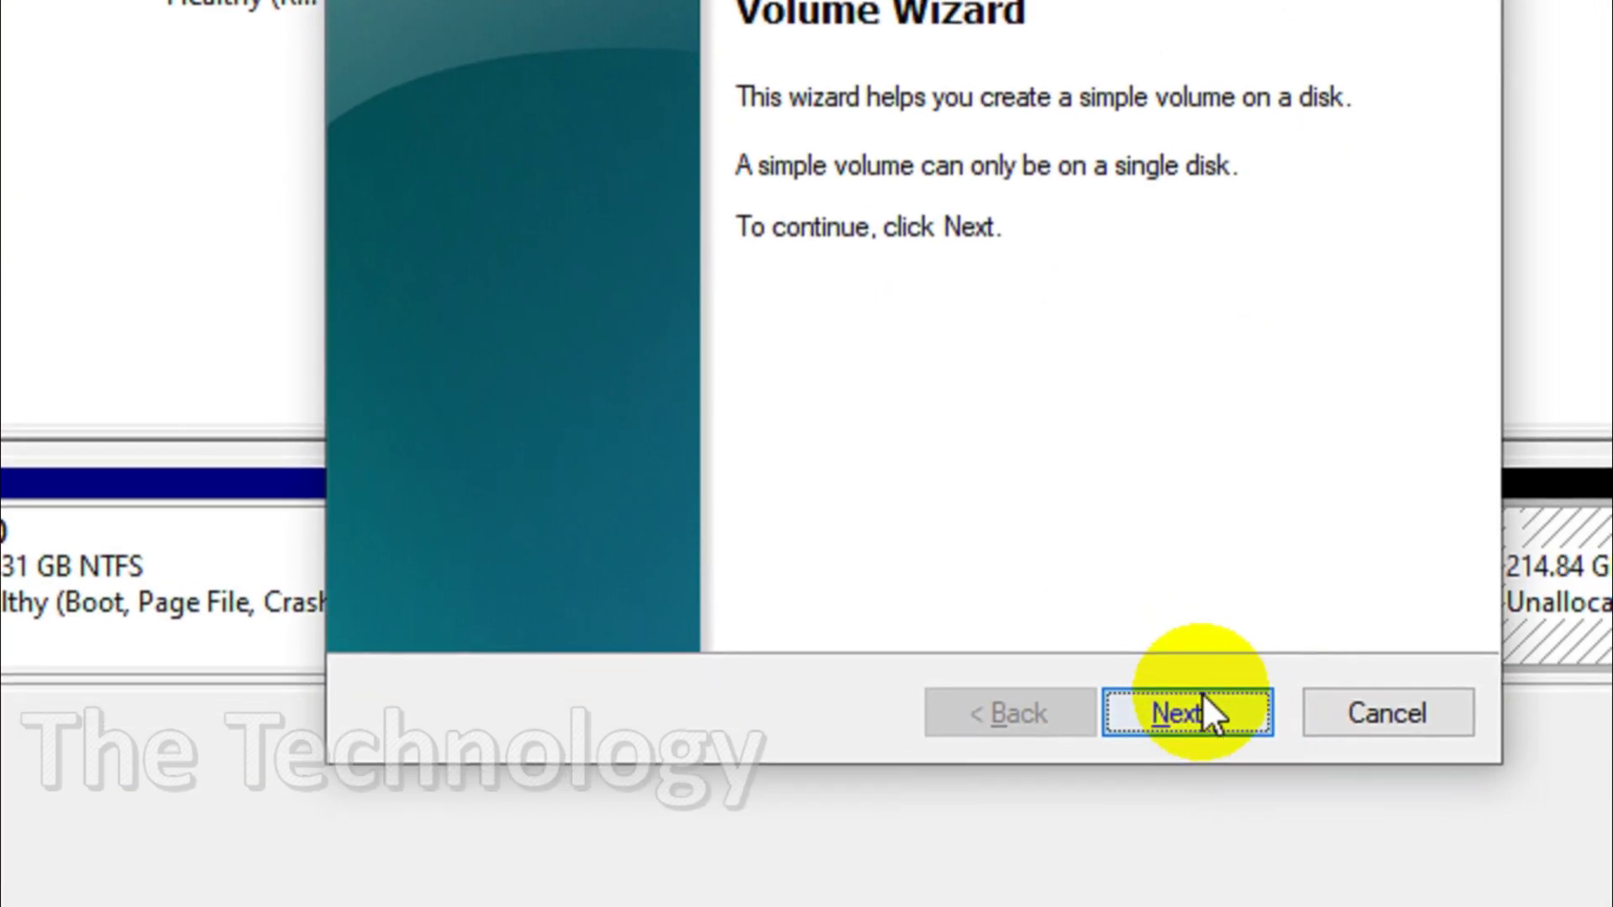
pyautogui.click(1203, 696)
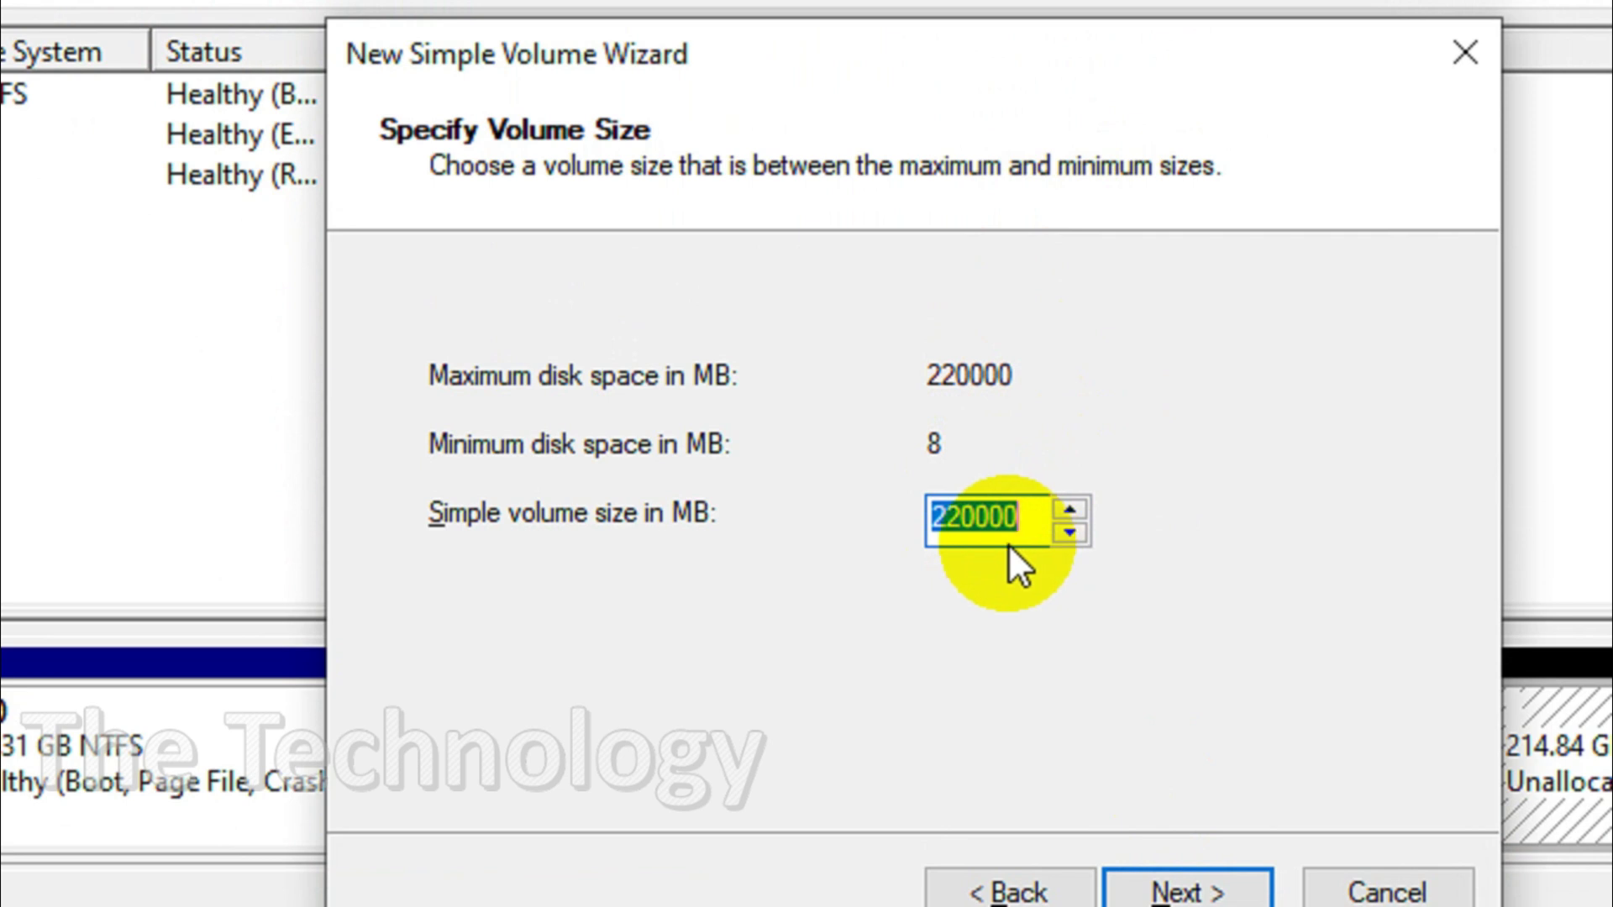
pyautogui.moveTo(961, 516); pyautogui.dragTo(865, 496)
pyautogui.write('11')
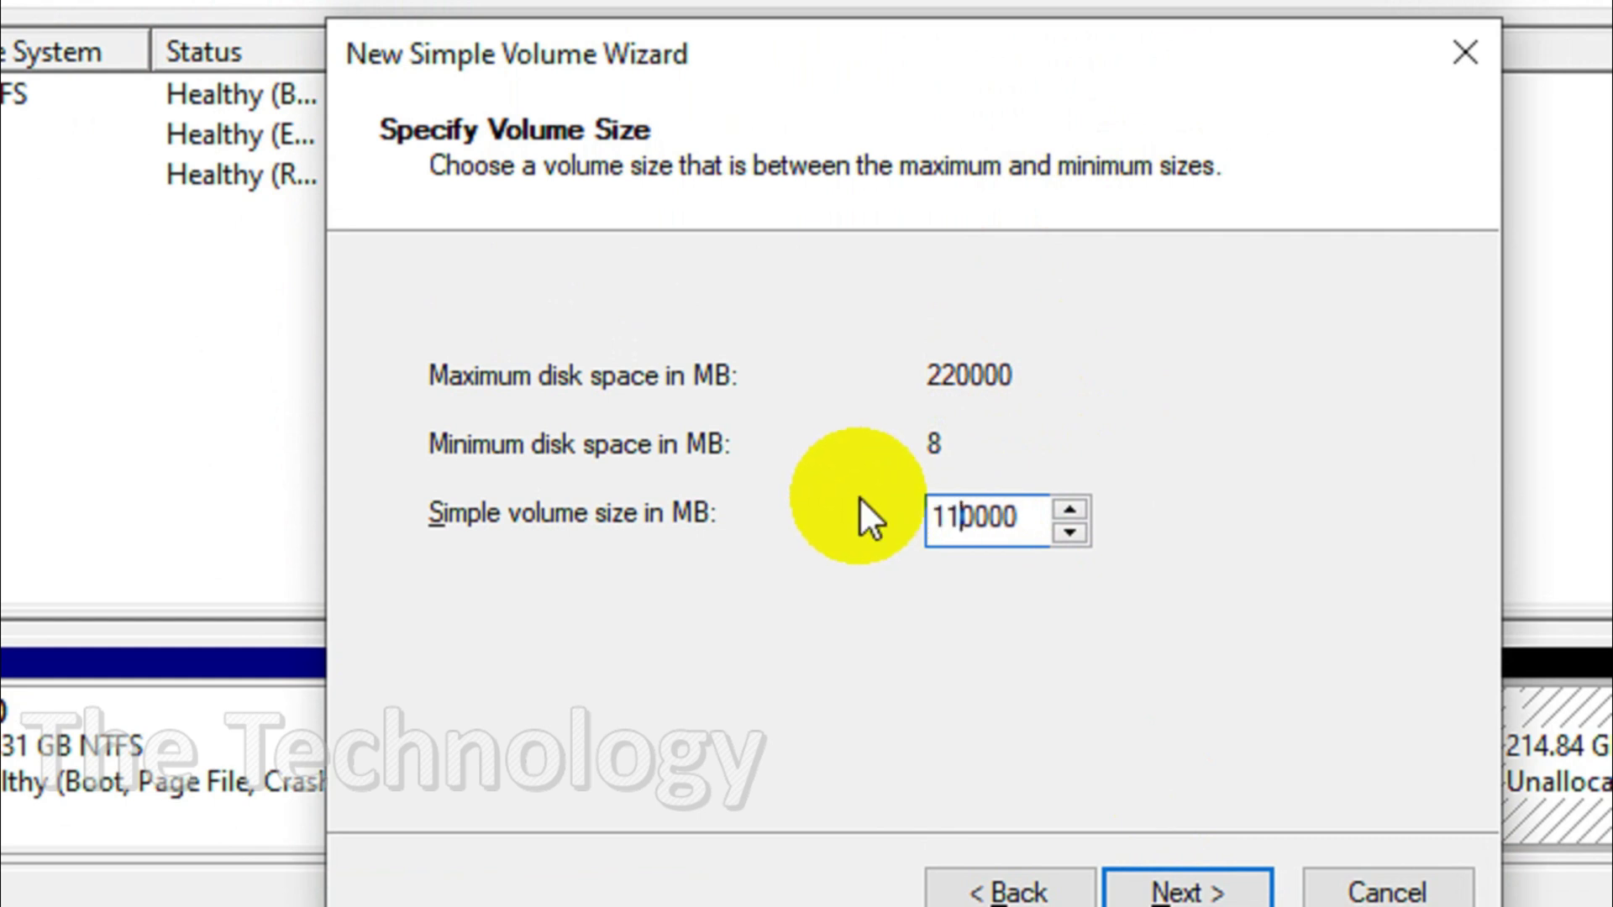
pyautogui.click(1184, 884)
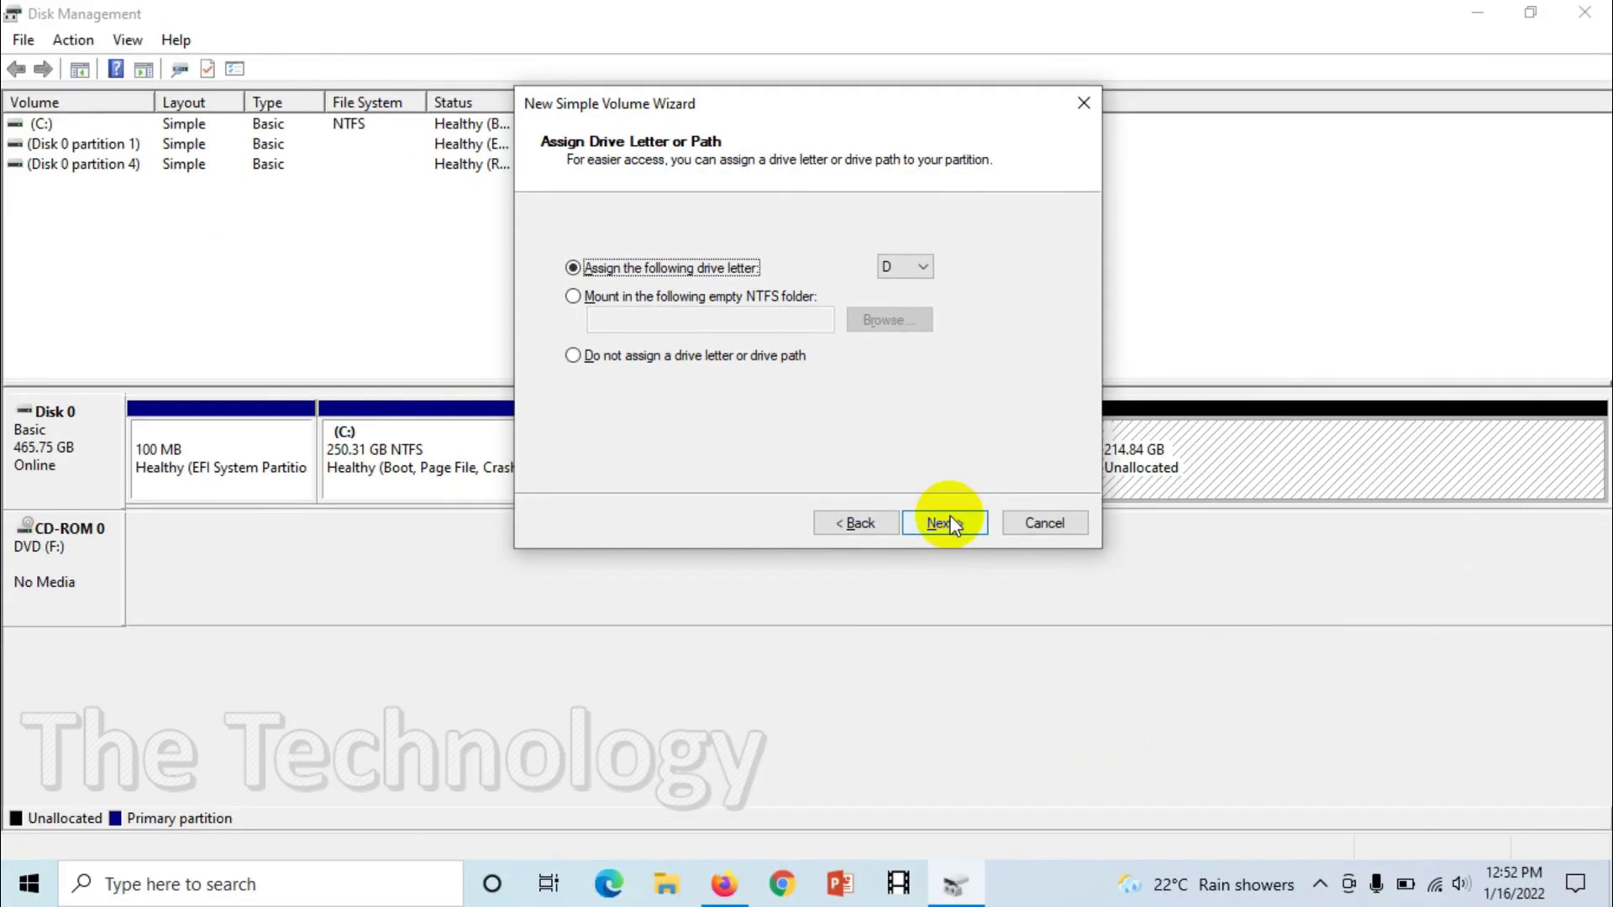
# Assign drive letter D, keep NTFS quick format, and finish creating the volume.
pyautogui.click(924, 265)
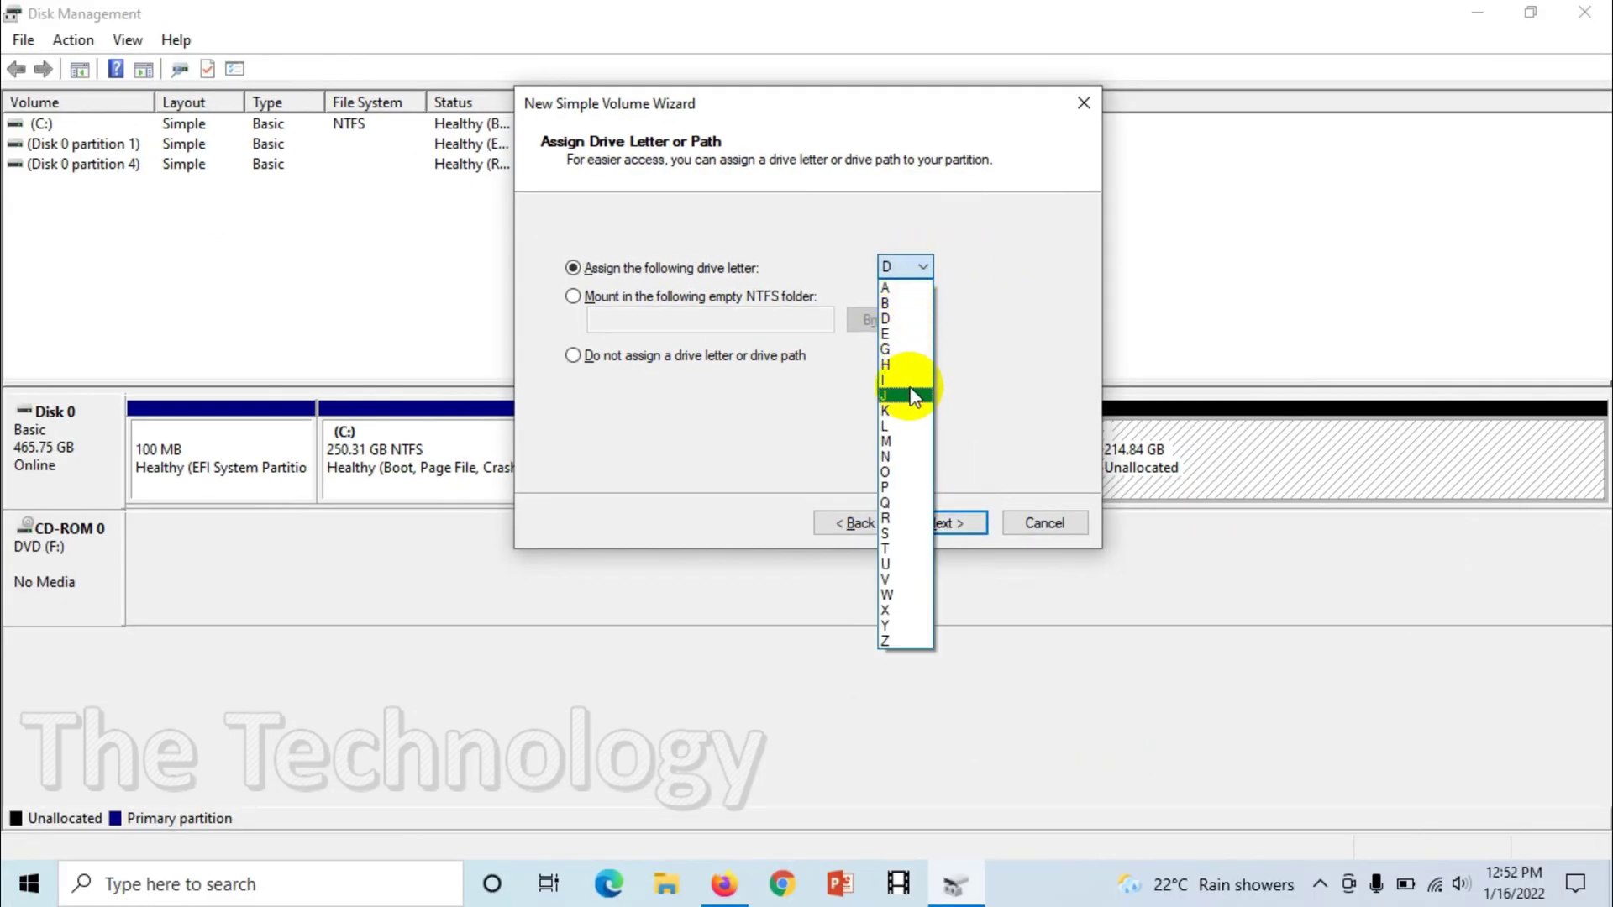
pyautogui.click(965, 112)
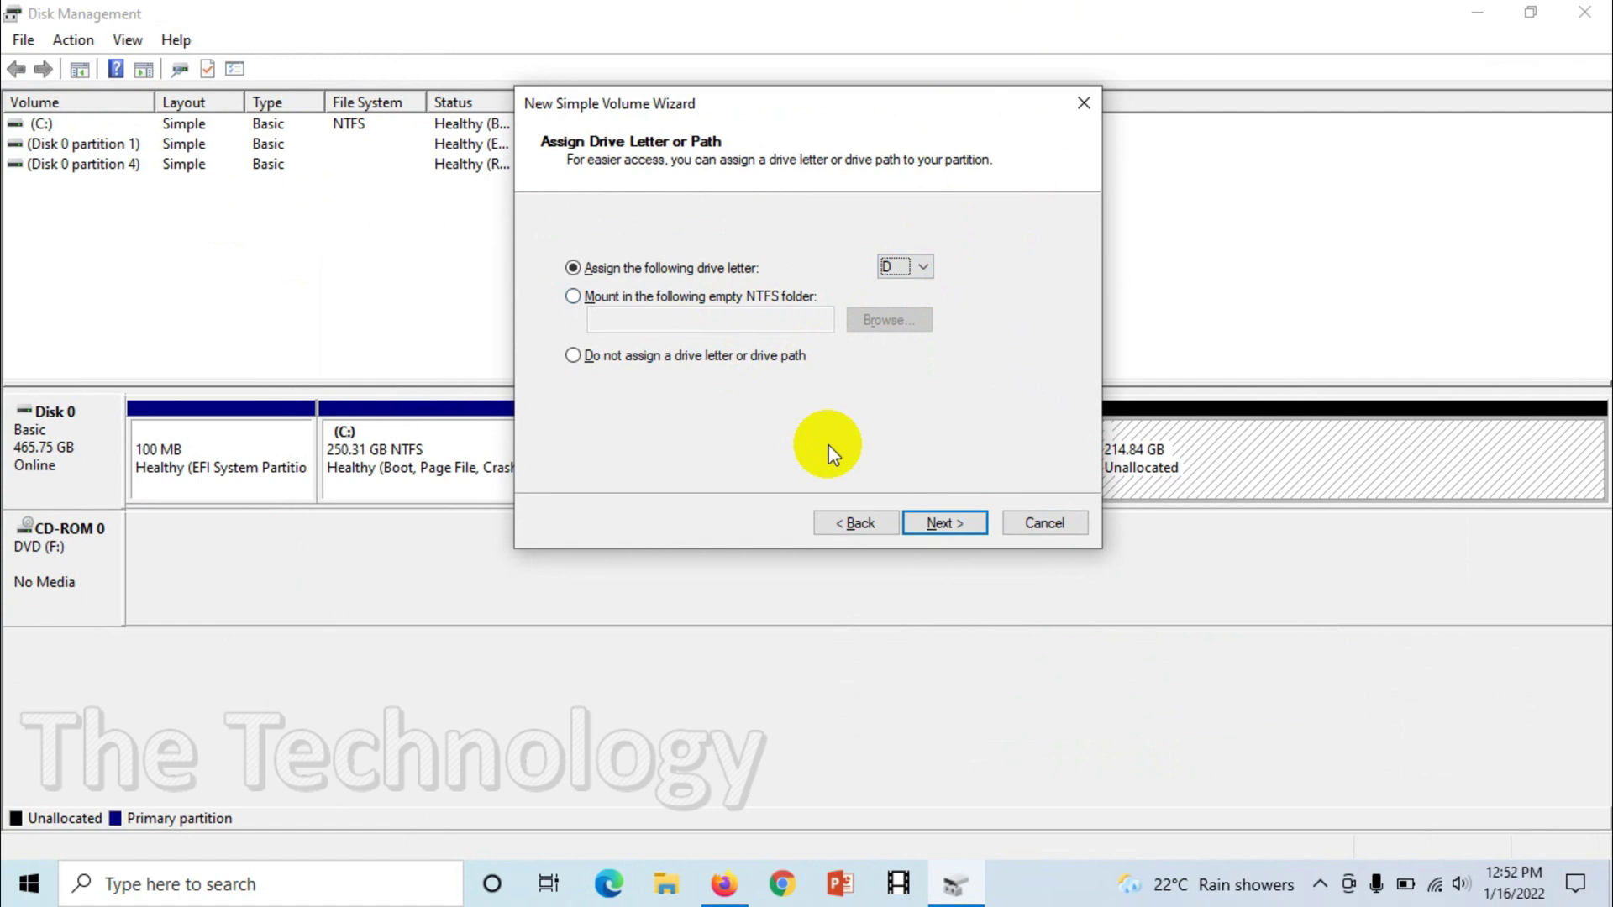
pyautogui.click(981, 524)
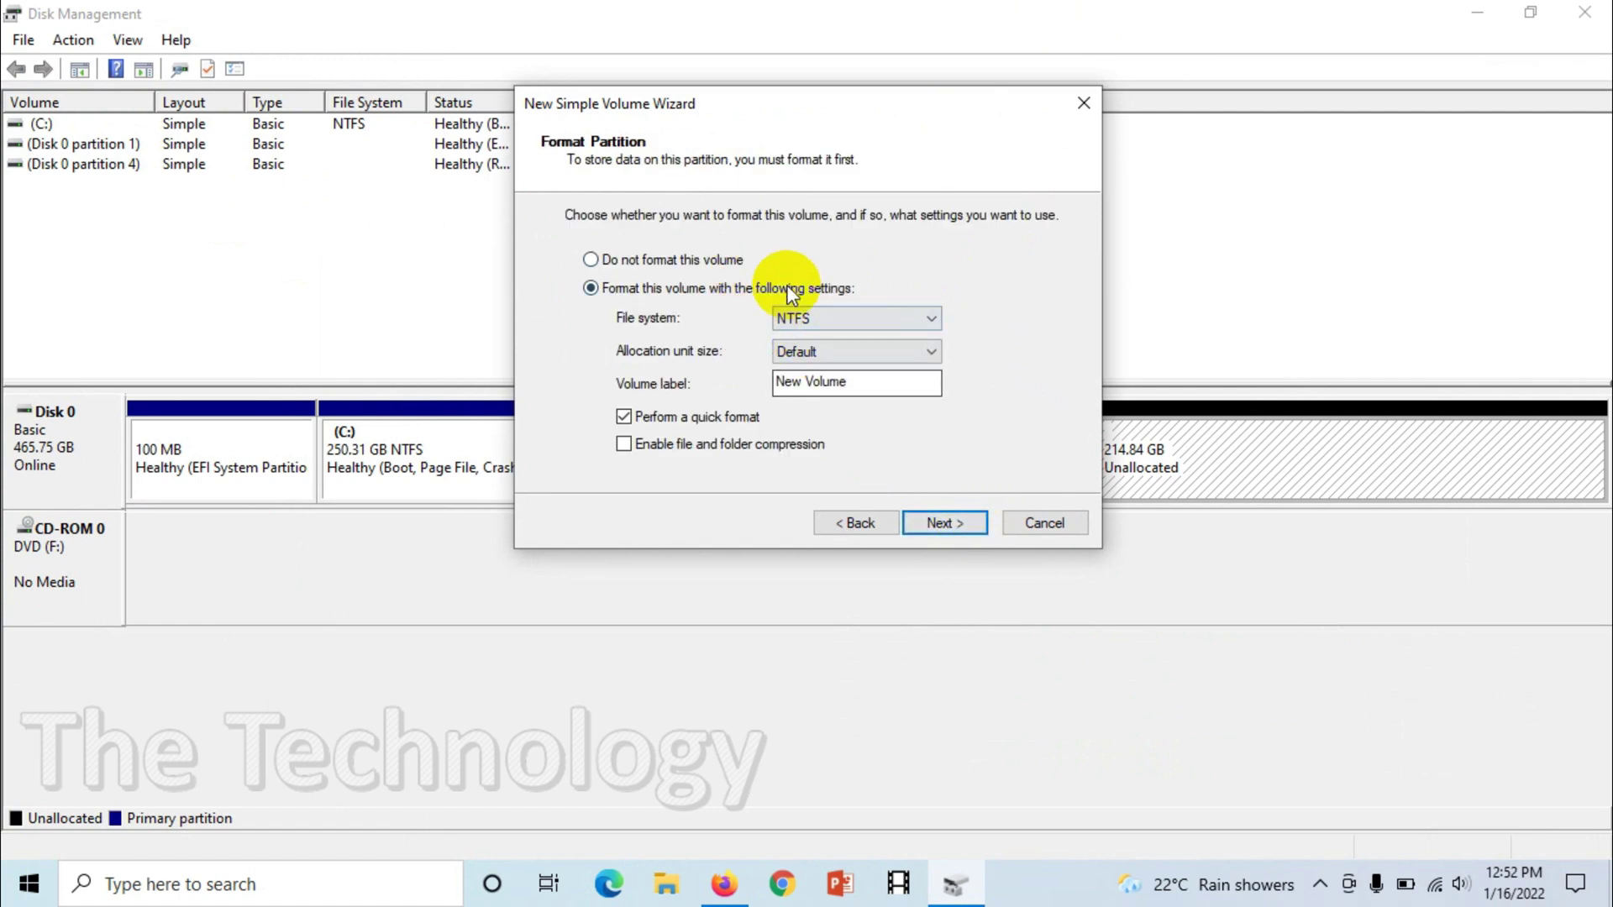
pyautogui.click(865, 317)
pyautogui.click(853, 319)
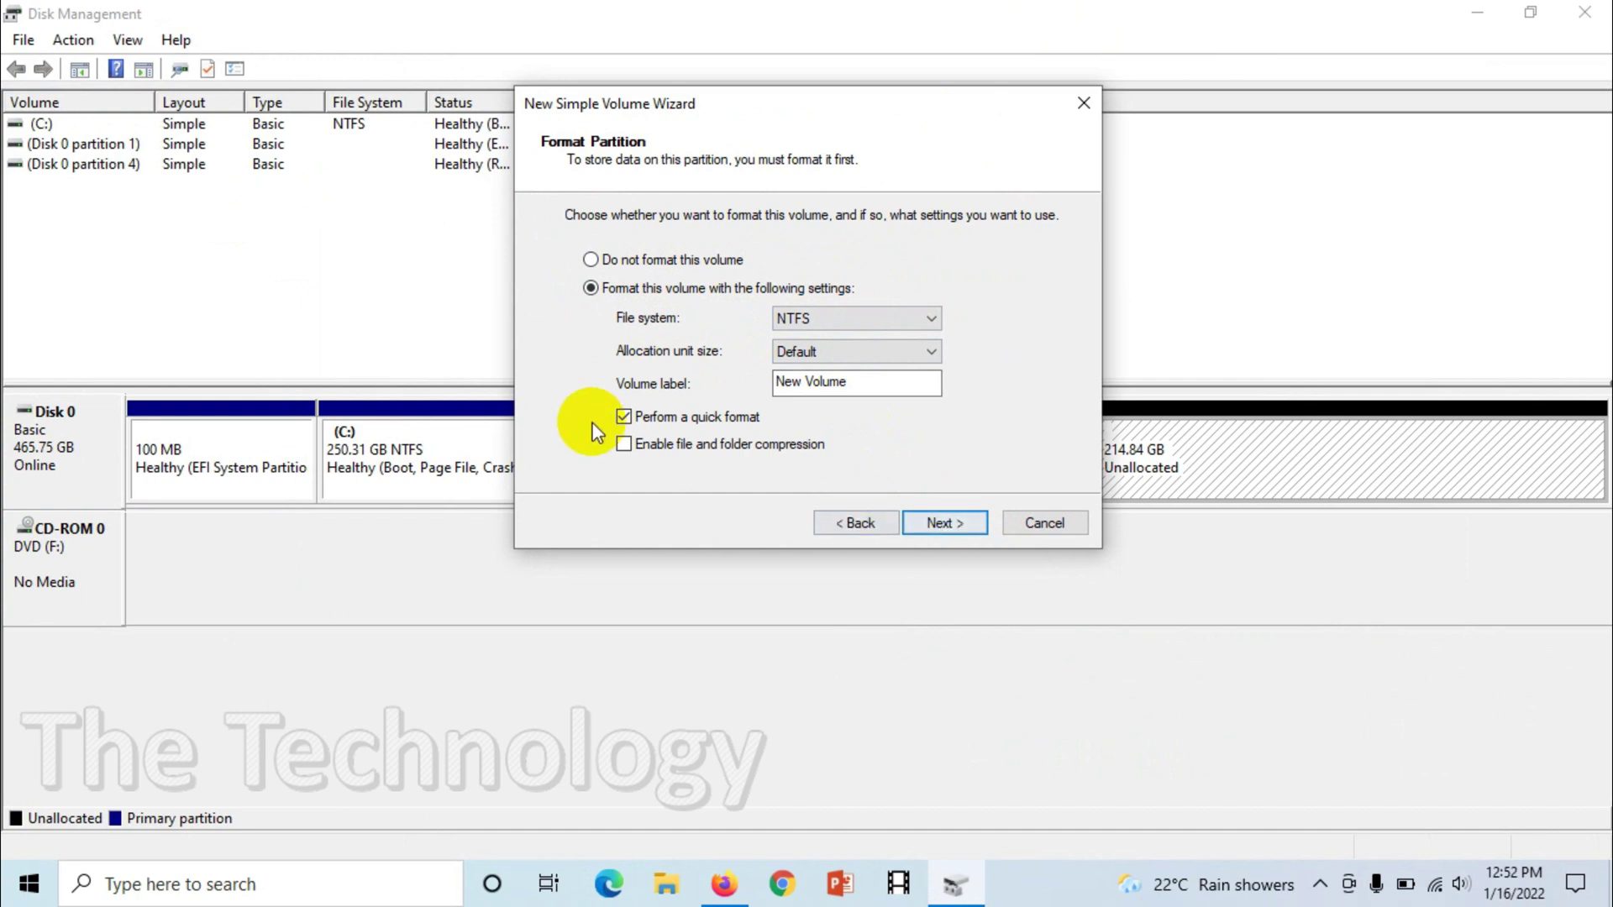
pyautogui.click(939, 520)
pyautogui.click(944, 521)
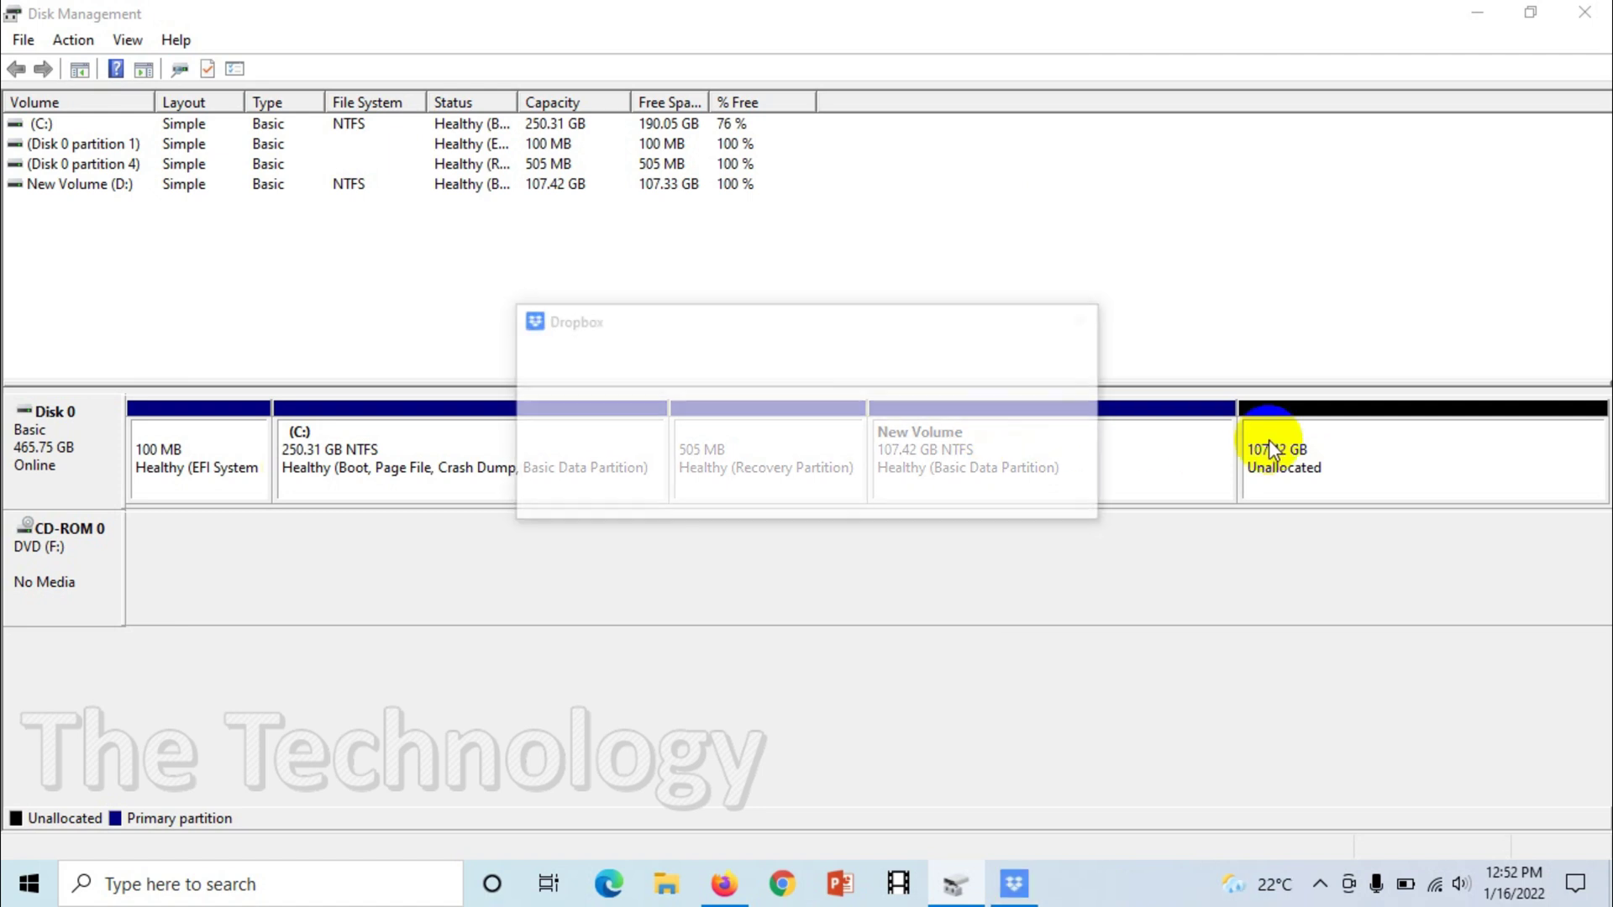
# Decline Dropbox backup with 'Don't ask me again', then select the 107.42 GB unallocated block.
pyautogui.click(684, 445)
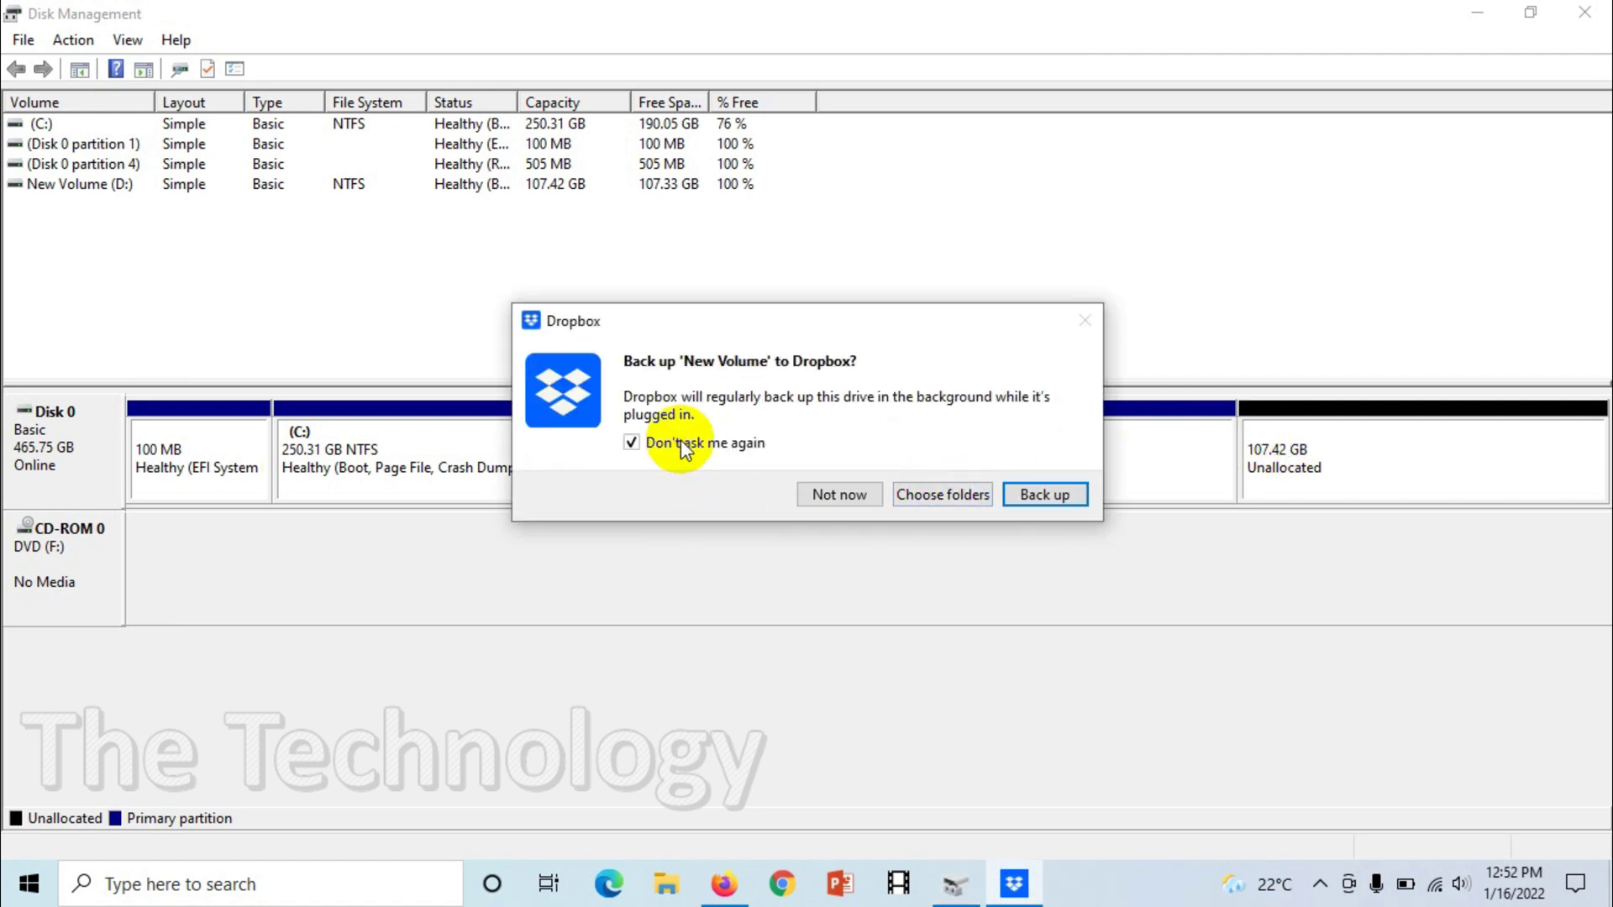
pyautogui.click(882, 495)
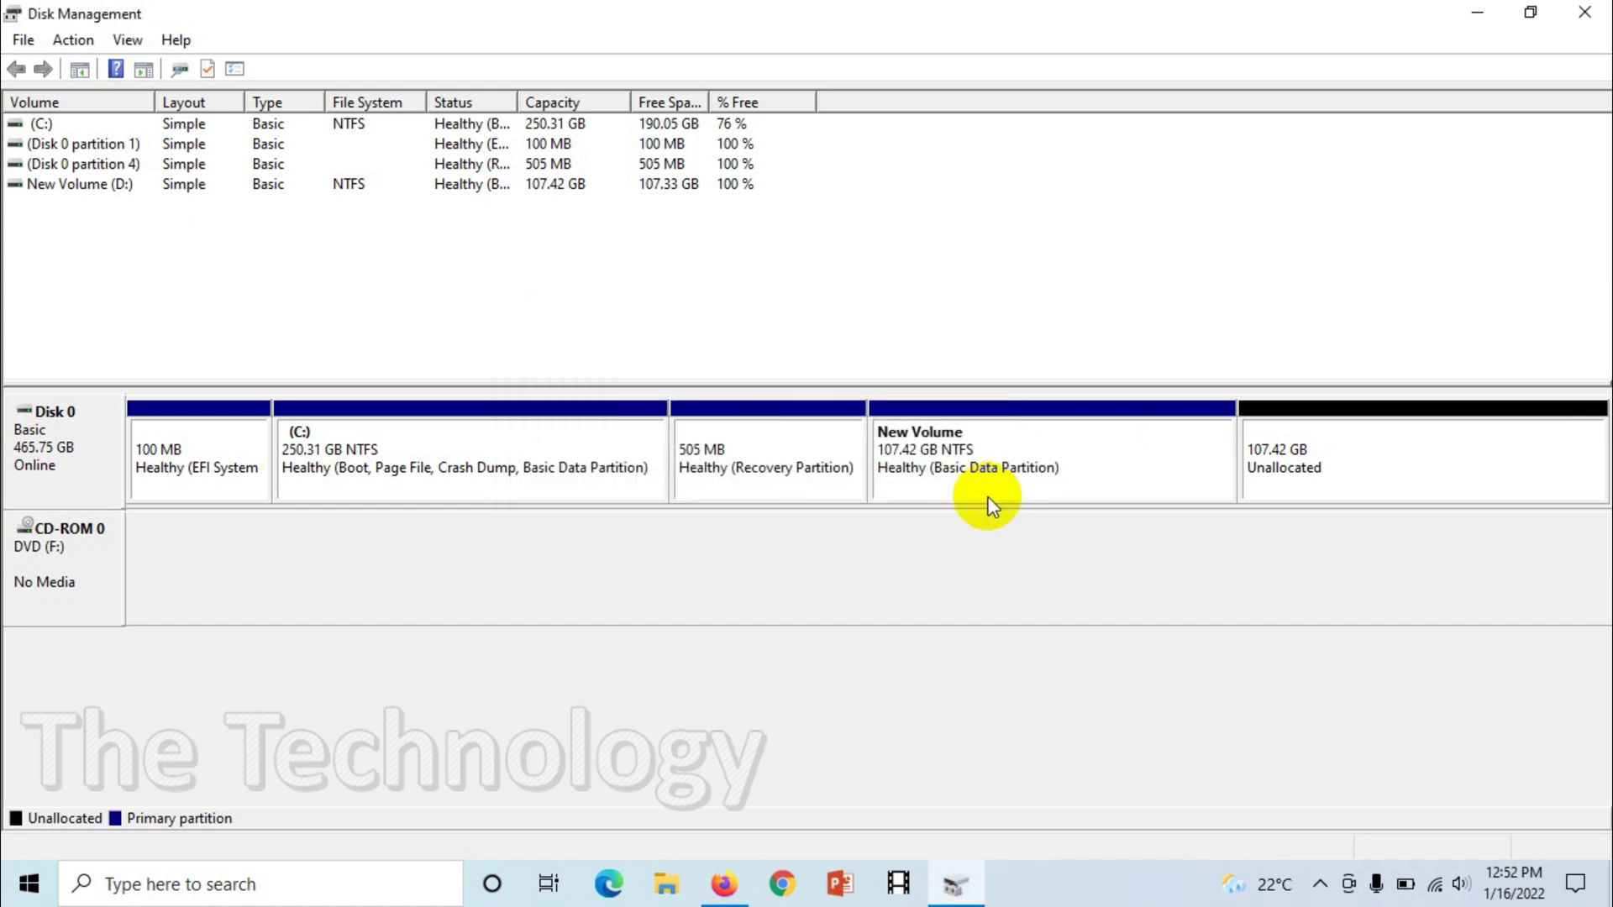
pyautogui.click(1292, 462)
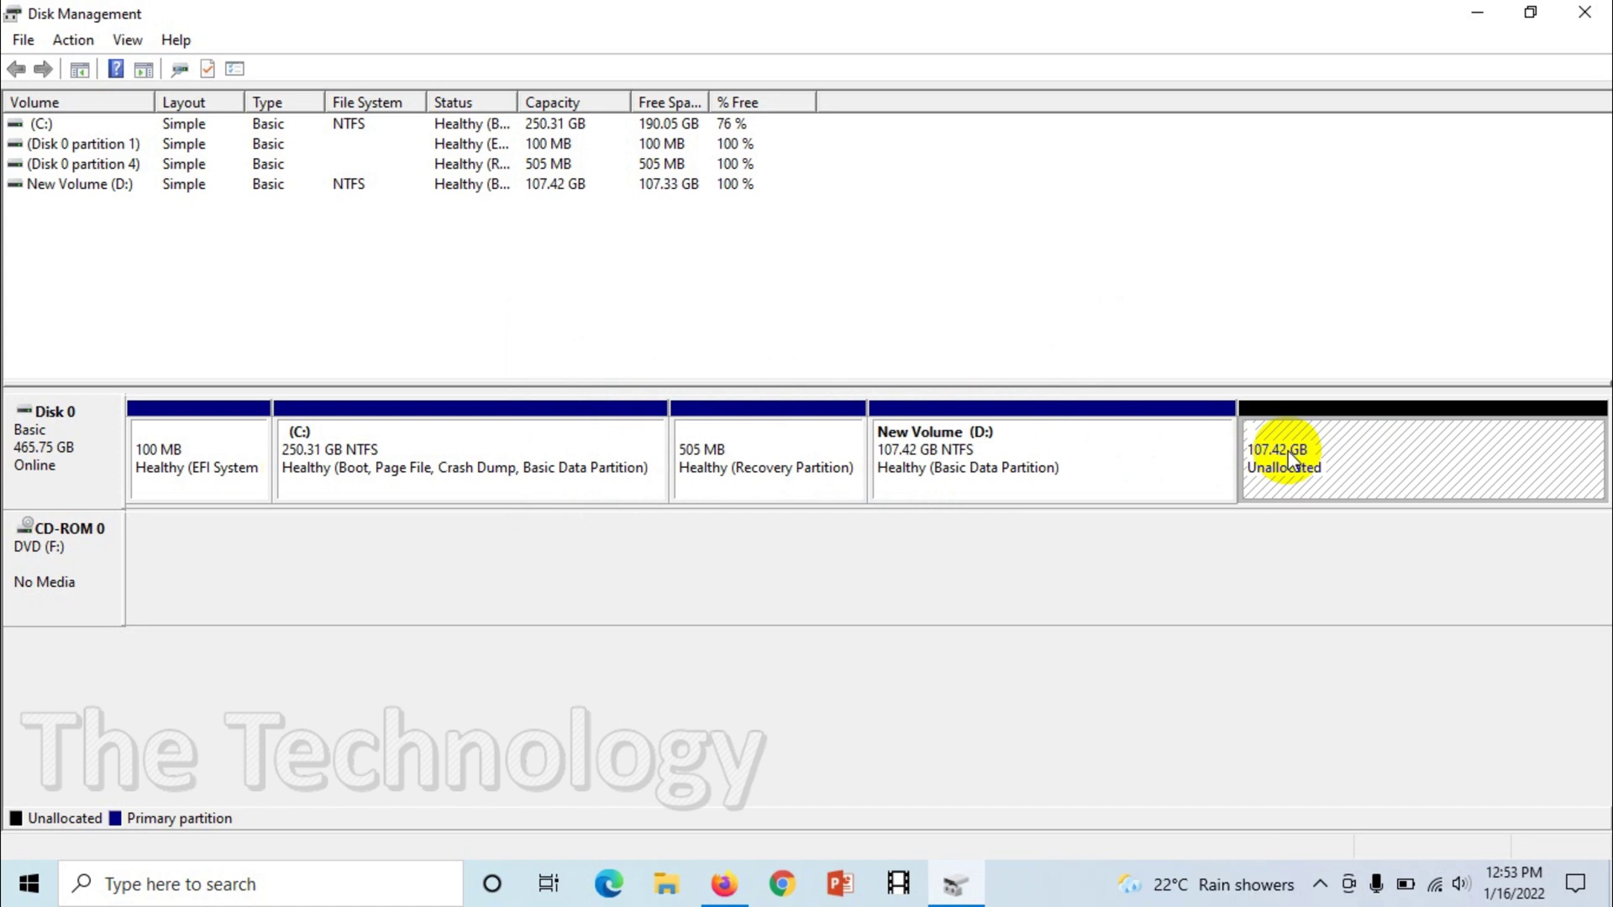
# Create a New Simple Volume on the 107.42 GB space with letter E and NTFS quick format.
pyautogui.rightClick(1286, 448)
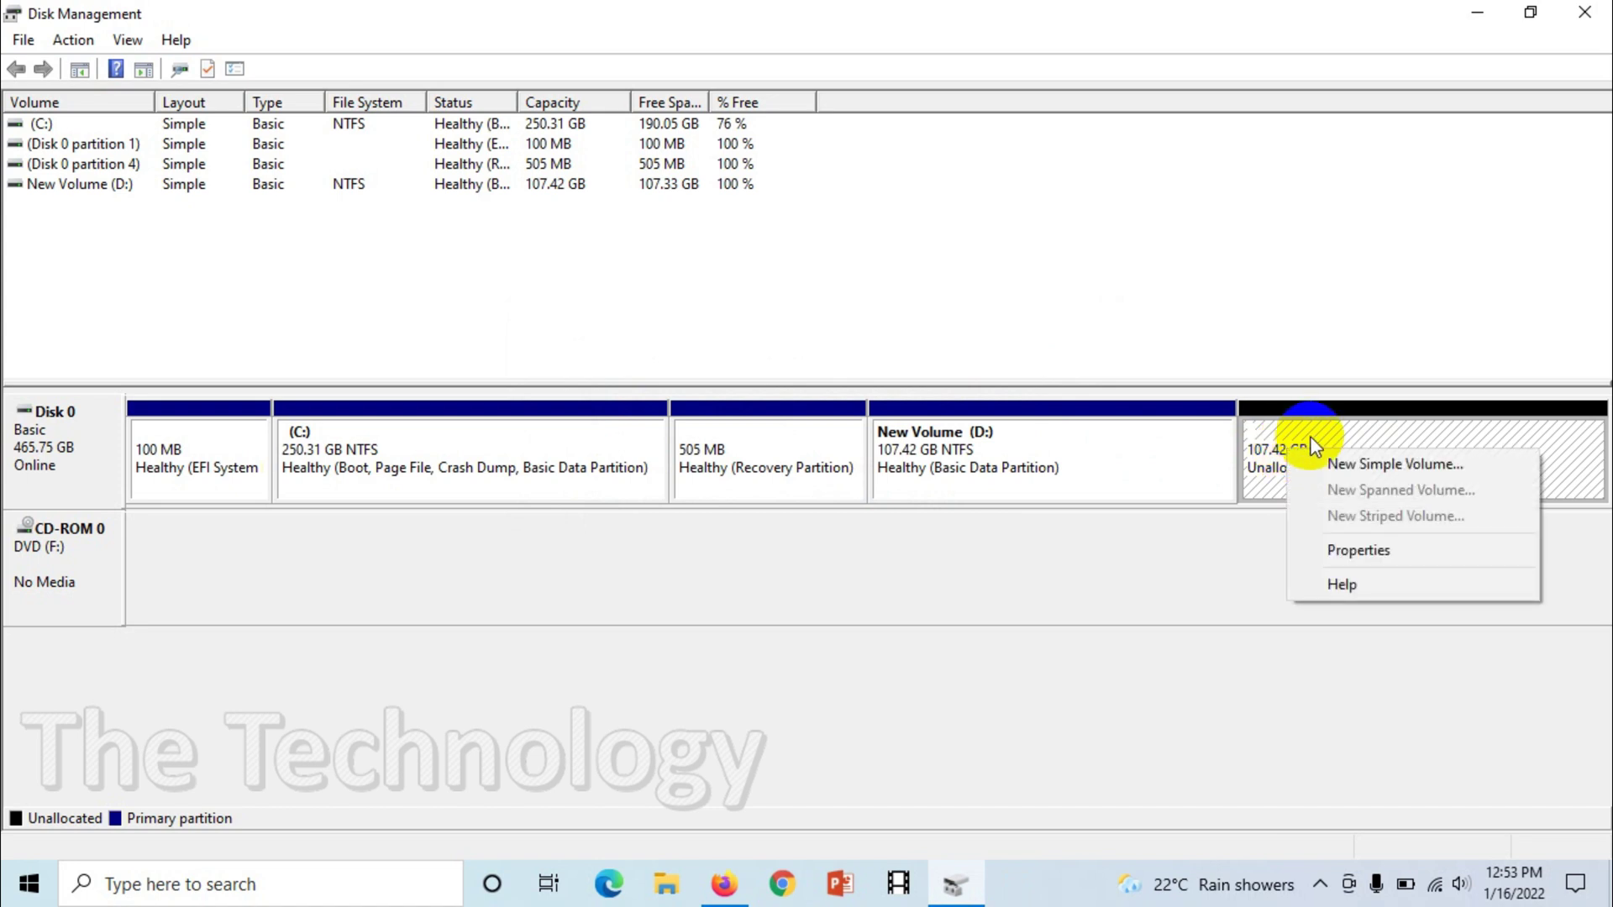
pyautogui.click(1359, 465)
pyautogui.click(461, 547)
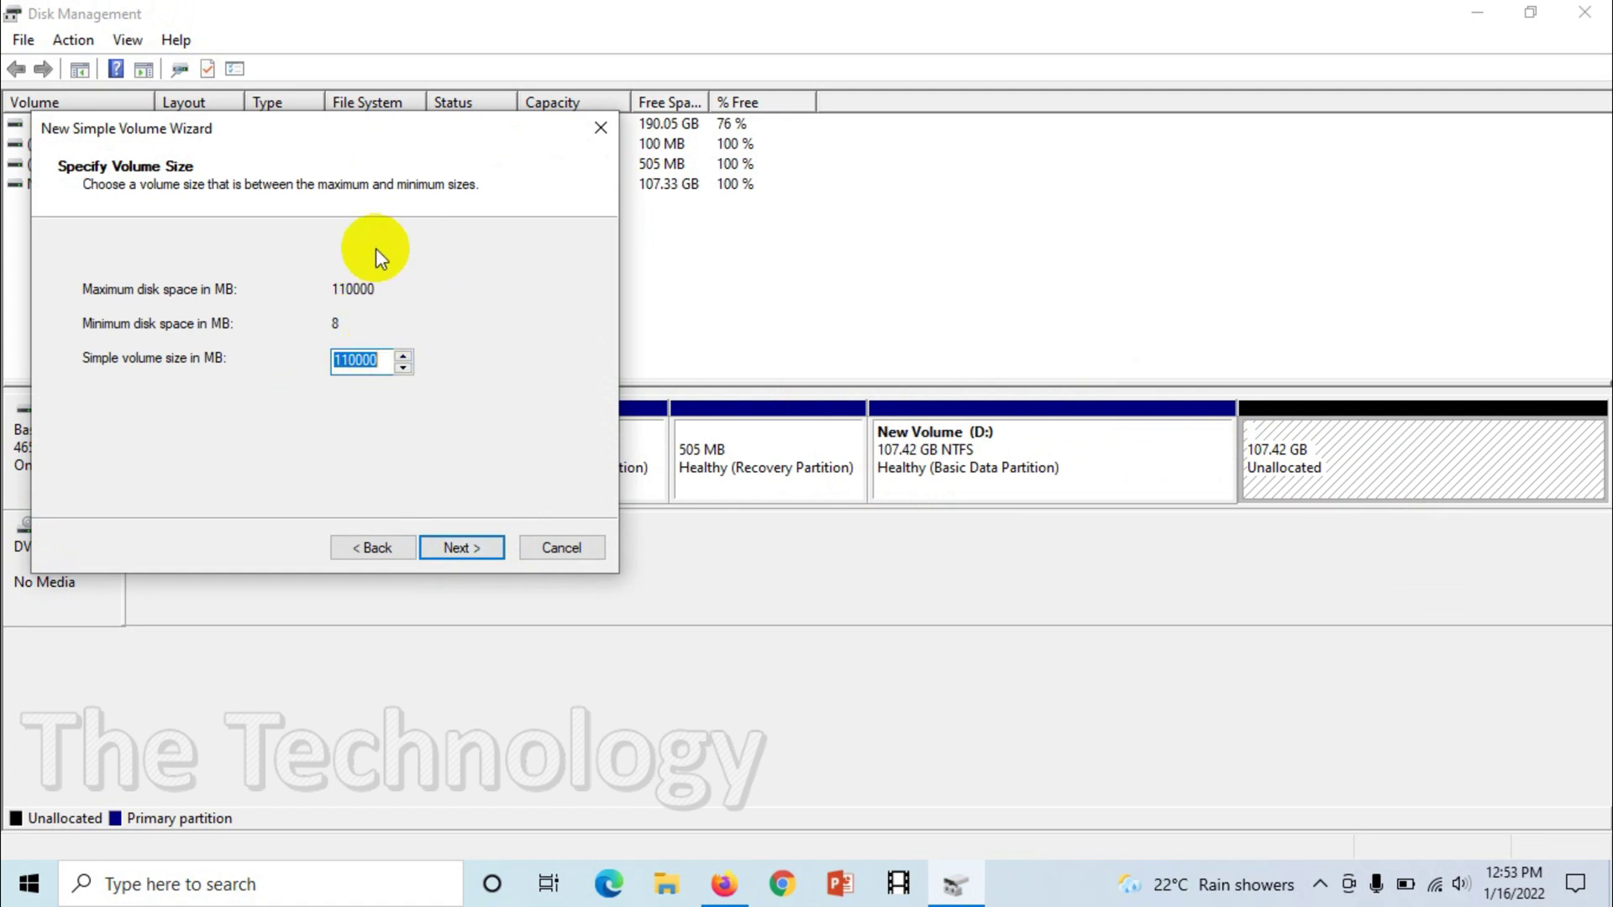
pyautogui.click(463, 549)
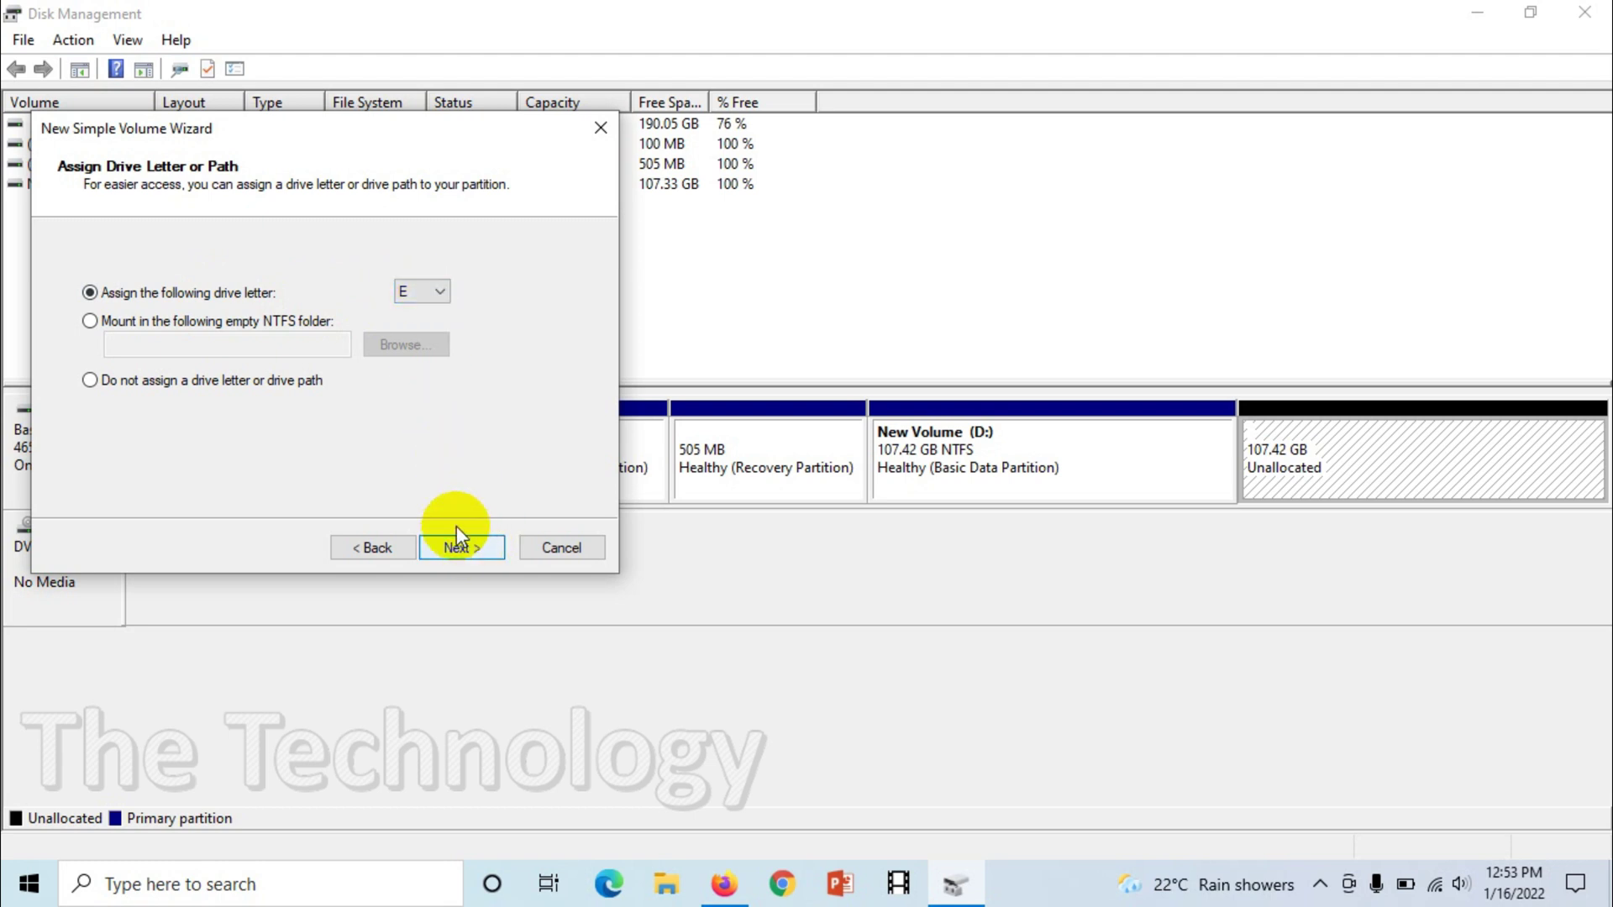
pyautogui.click(471, 549)
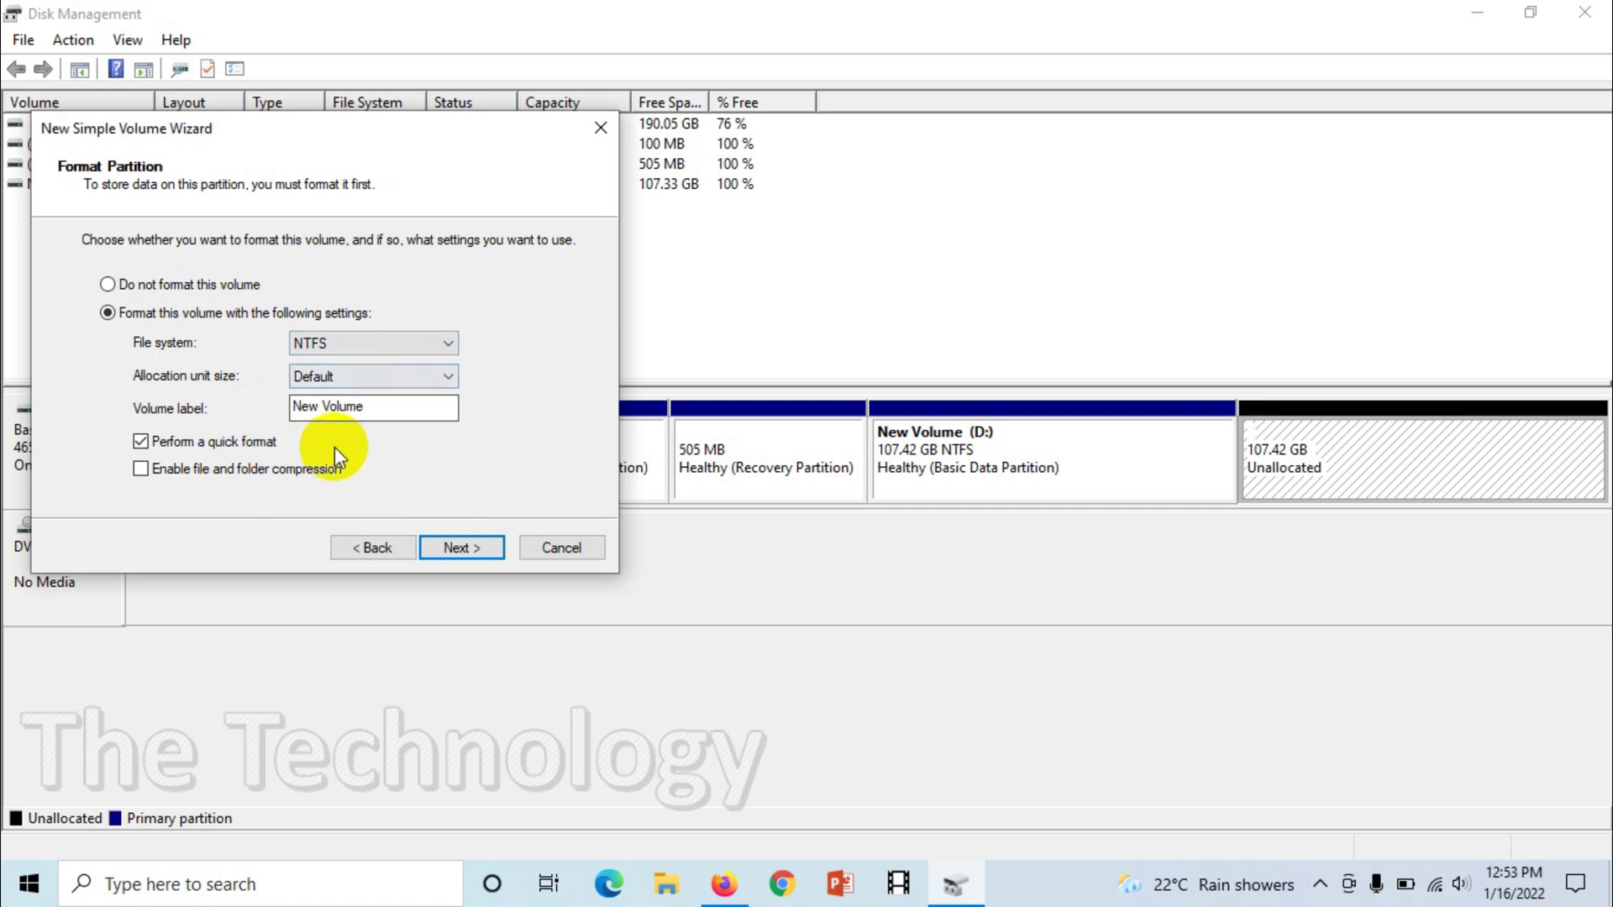
pyautogui.click(470, 550)
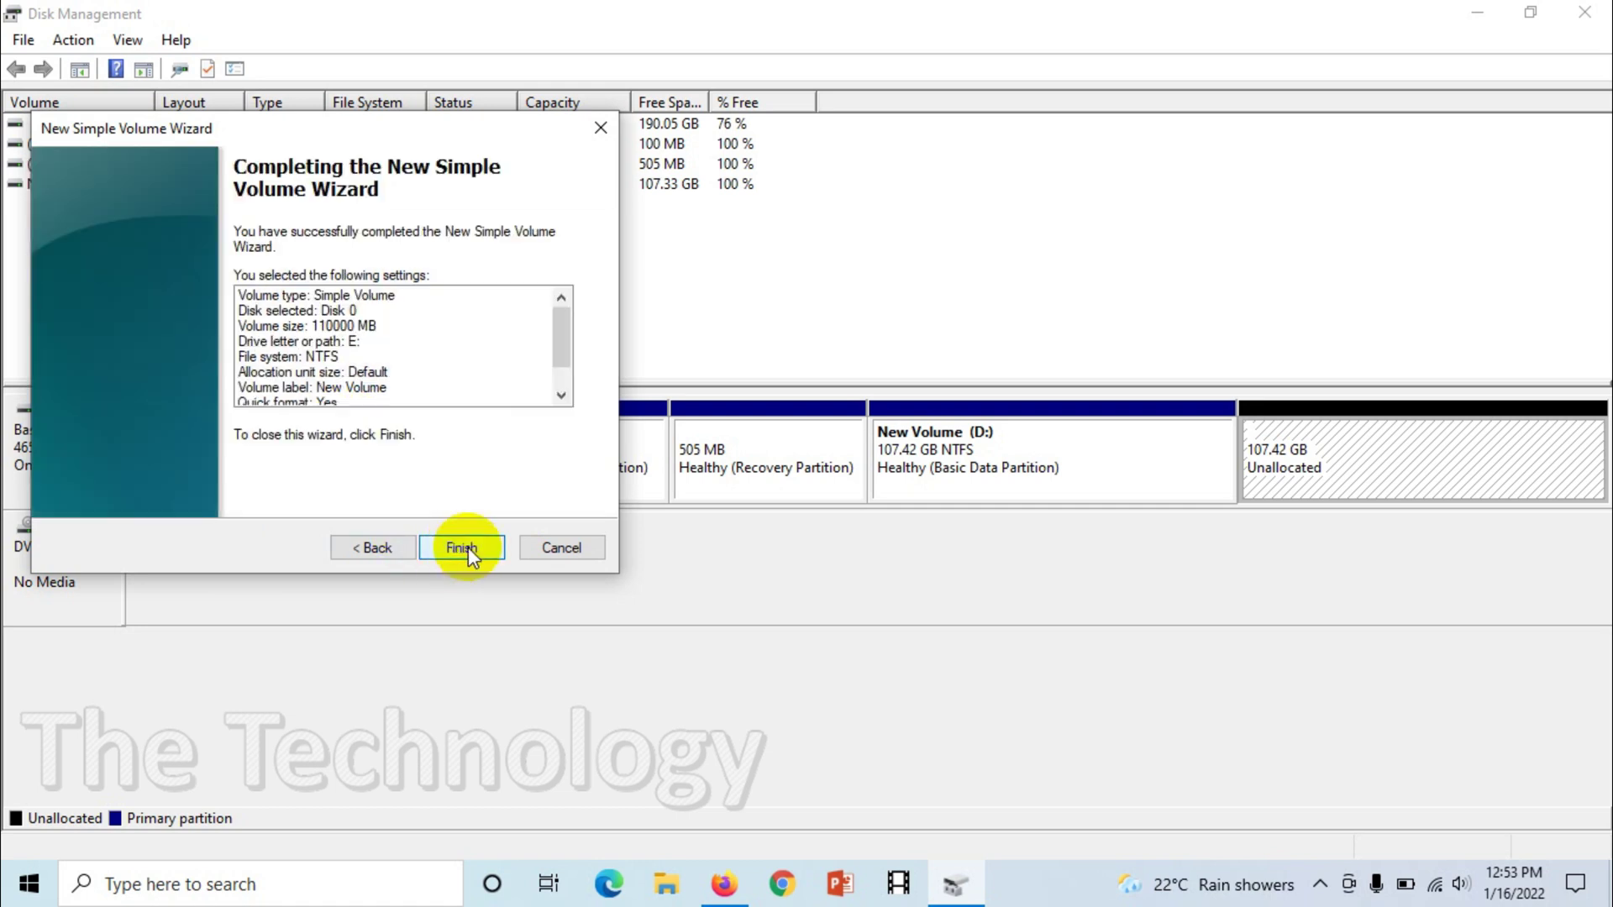
pyautogui.click(464, 551)
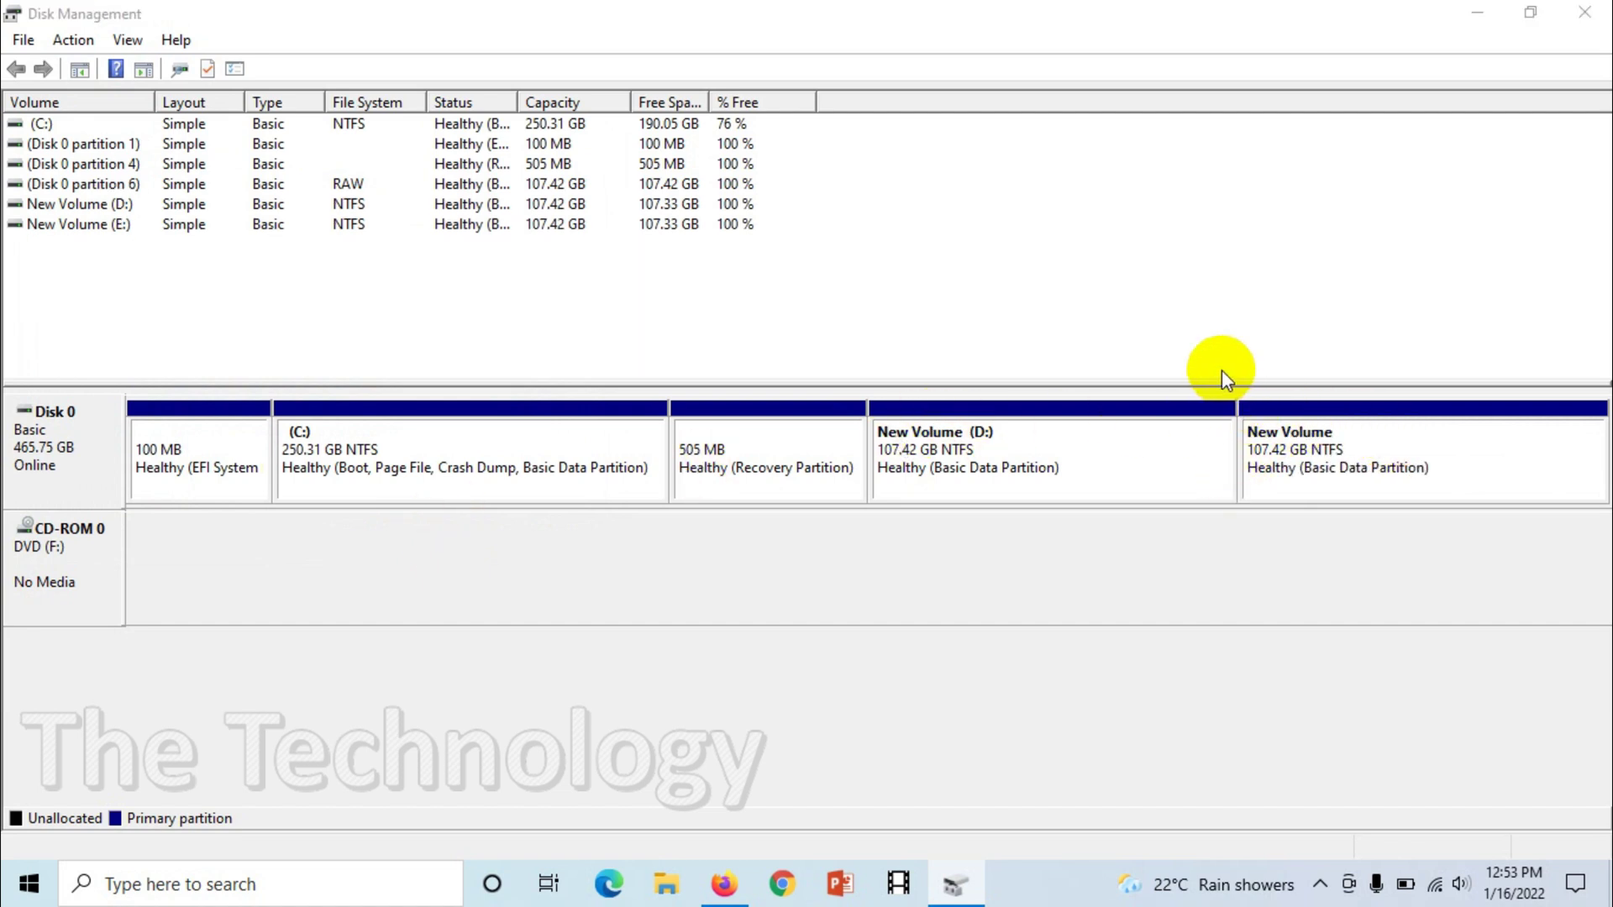
# Close Disk Management, open This PC, decline Dropbox, and select New Volume (E:).
pyautogui.click(1600, 14)
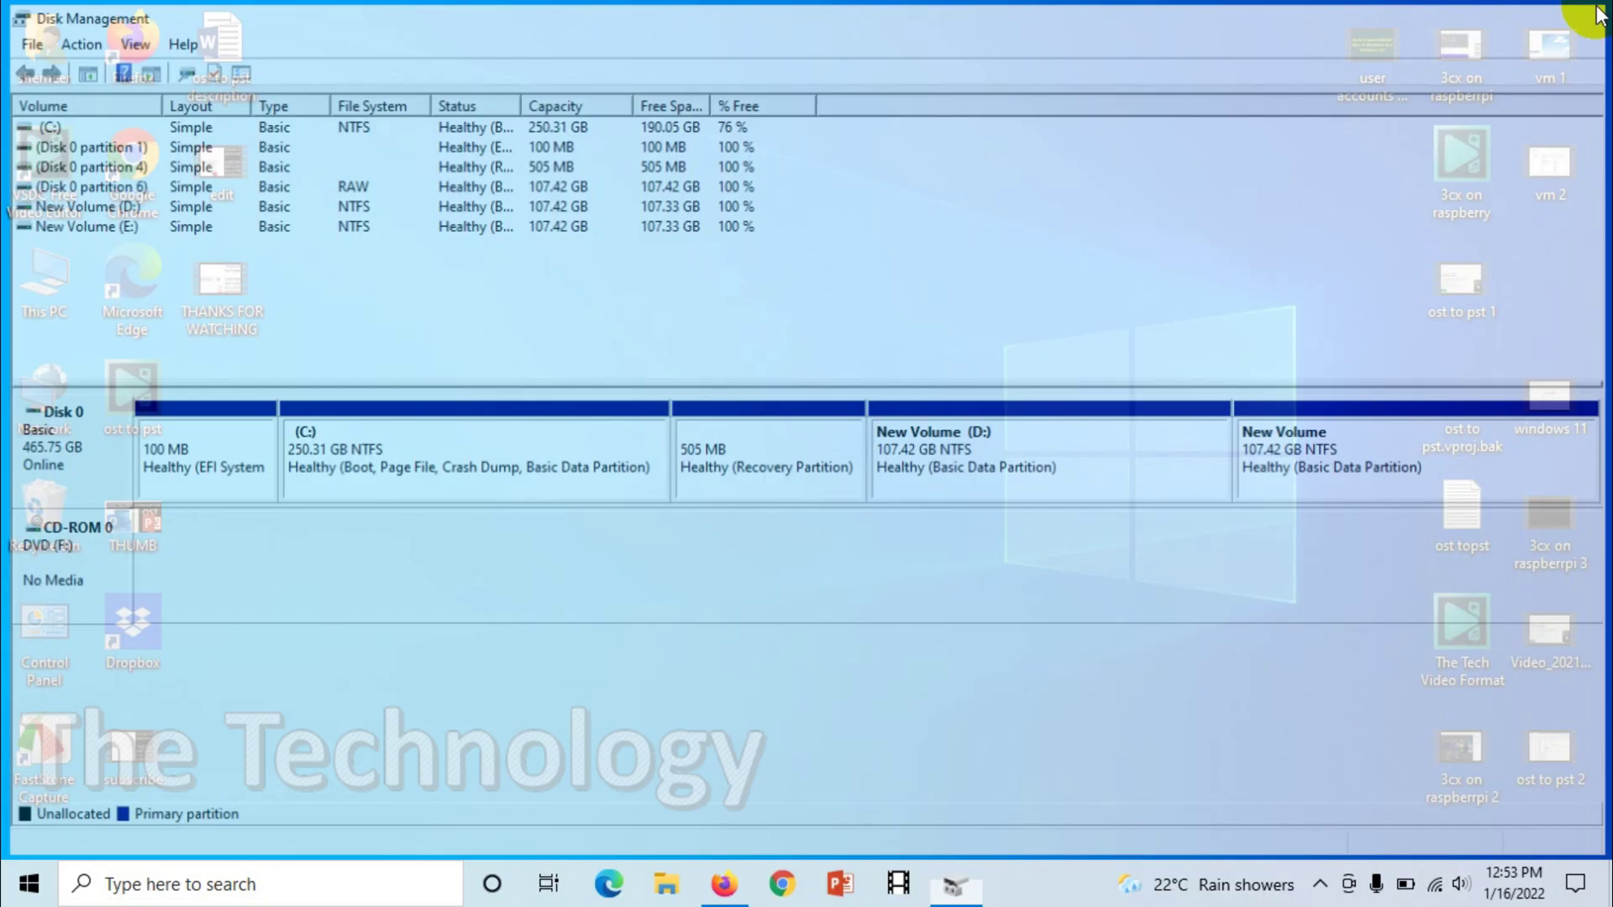
pyautogui.doubleClick(35, 290)
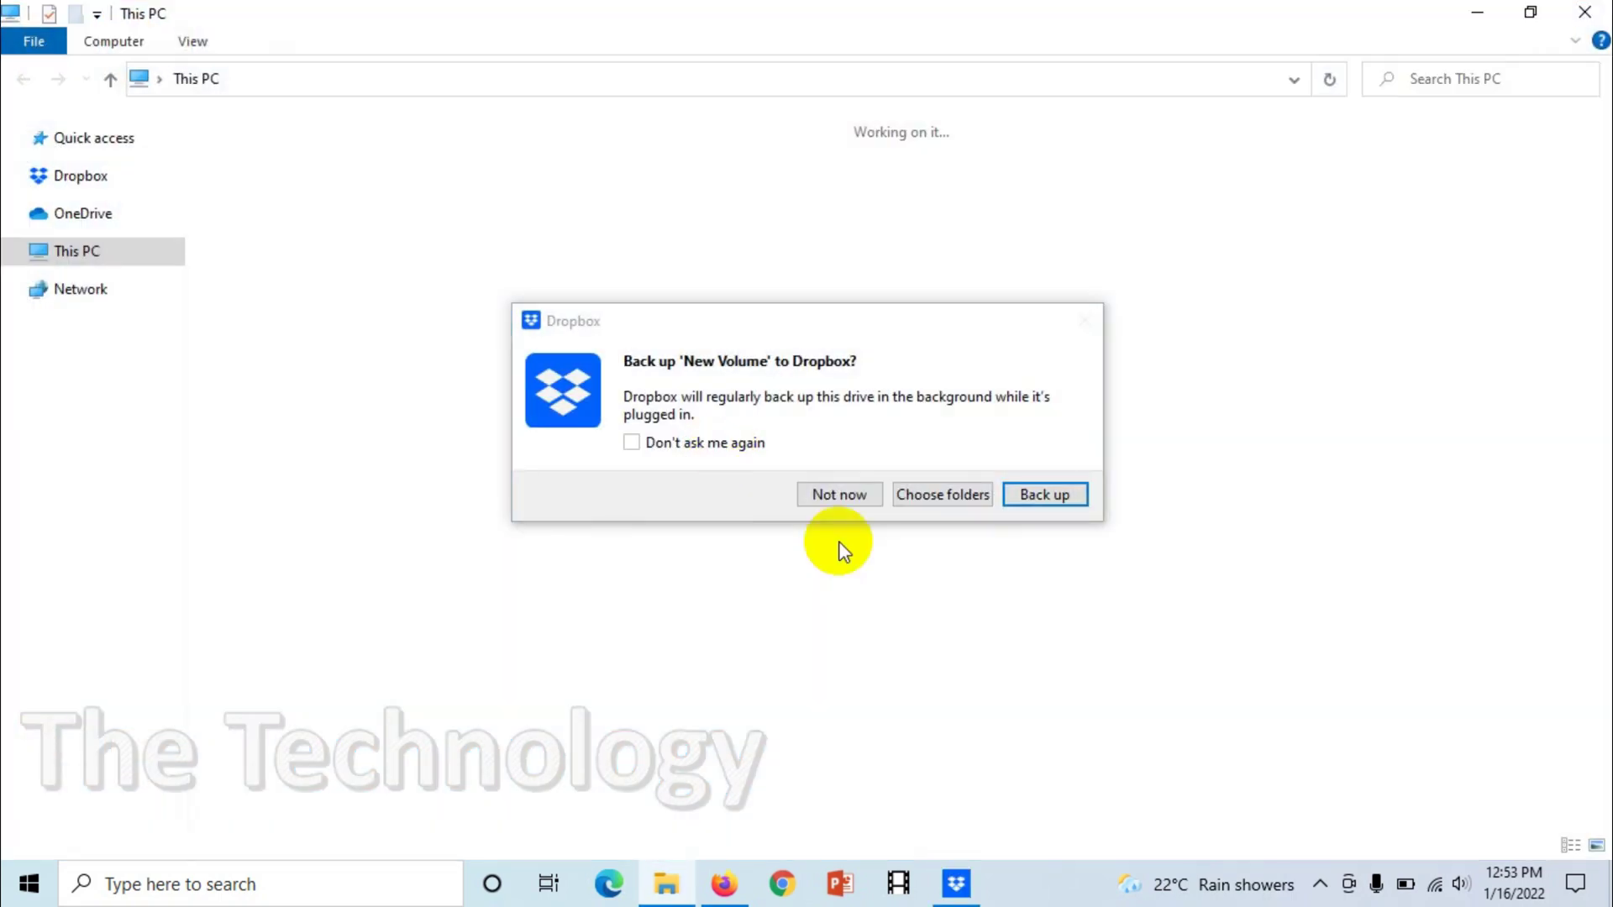
pyautogui.click(808, 495)
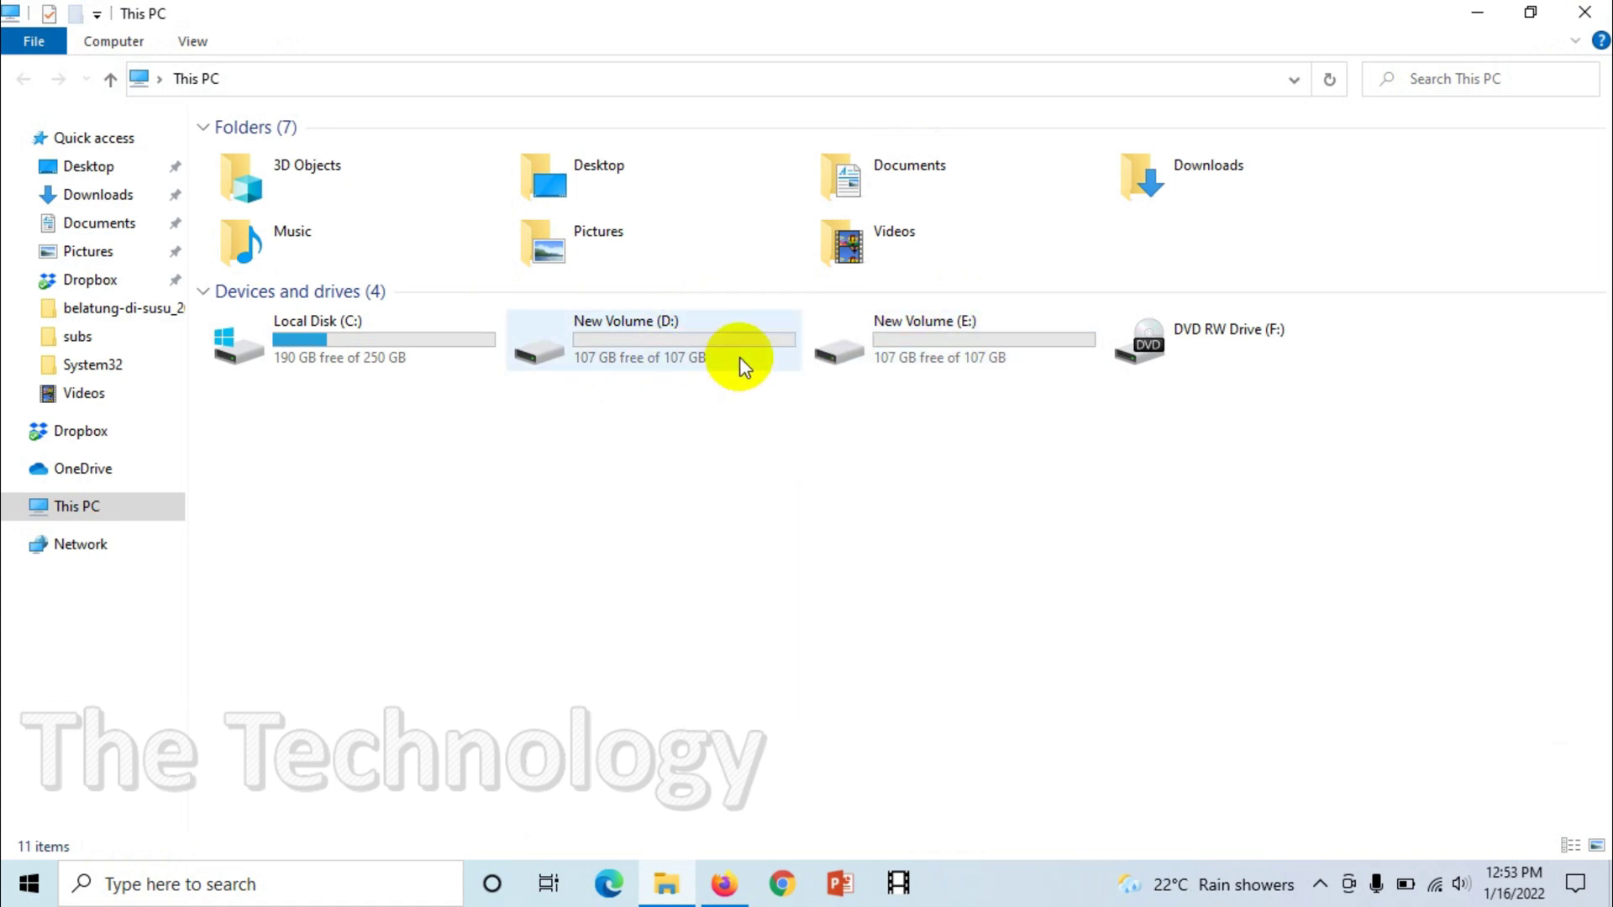
pyautogui.click(973, 362)
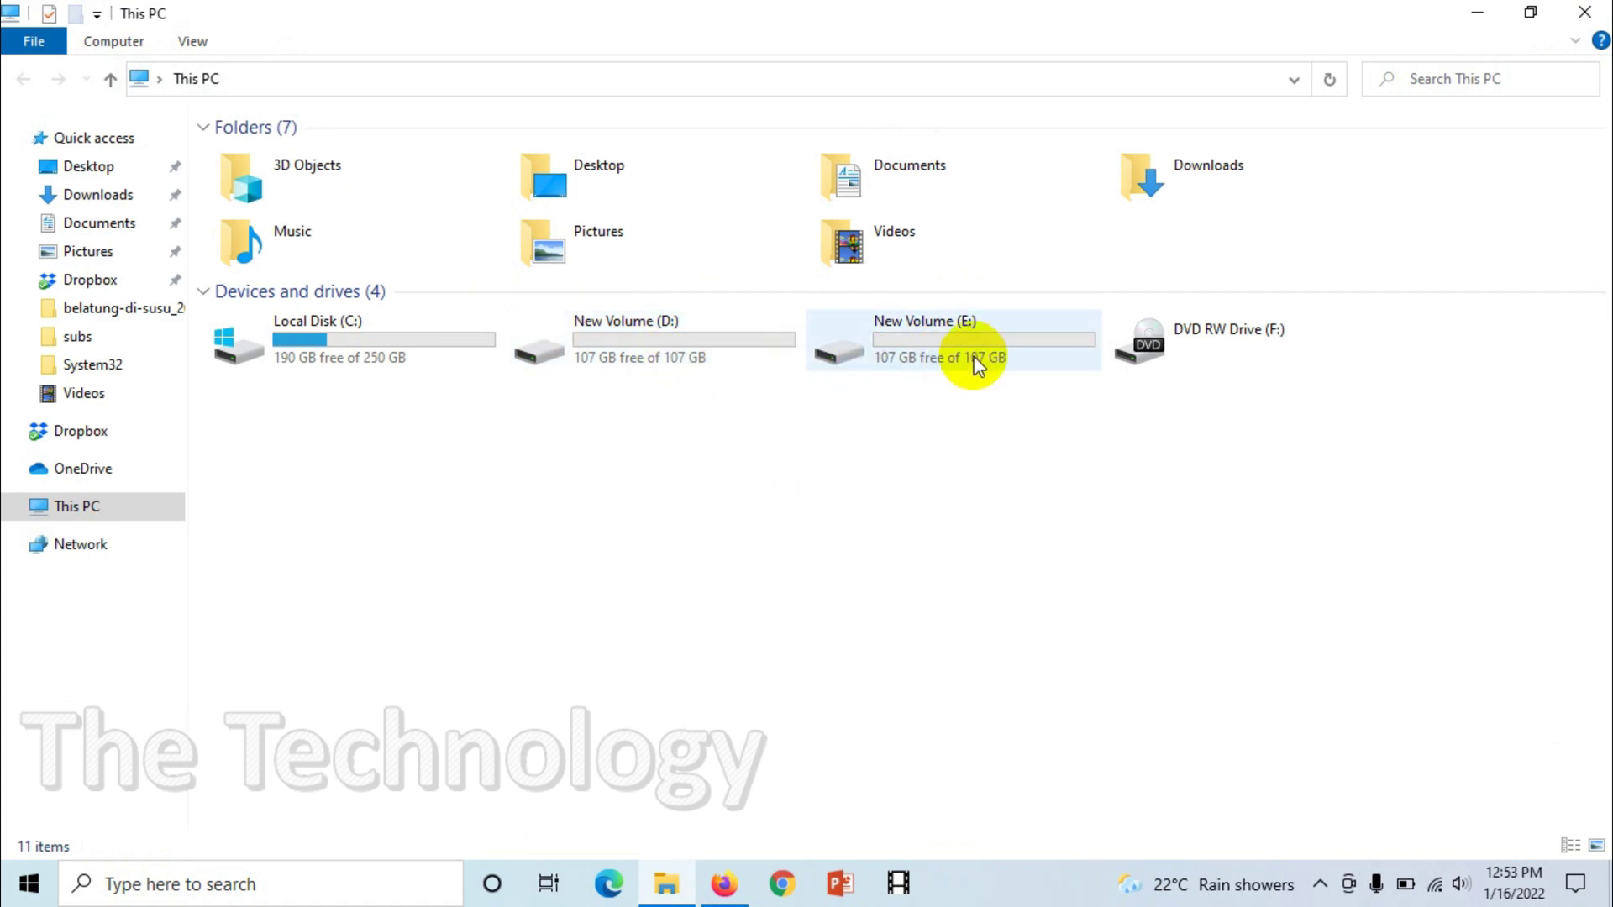
# Close the This PC window and refresh the desktop.
pyautogui.click(1588, 10)
pyautogui.rightClick(862, 402)
pyautogui.click(948, 469)
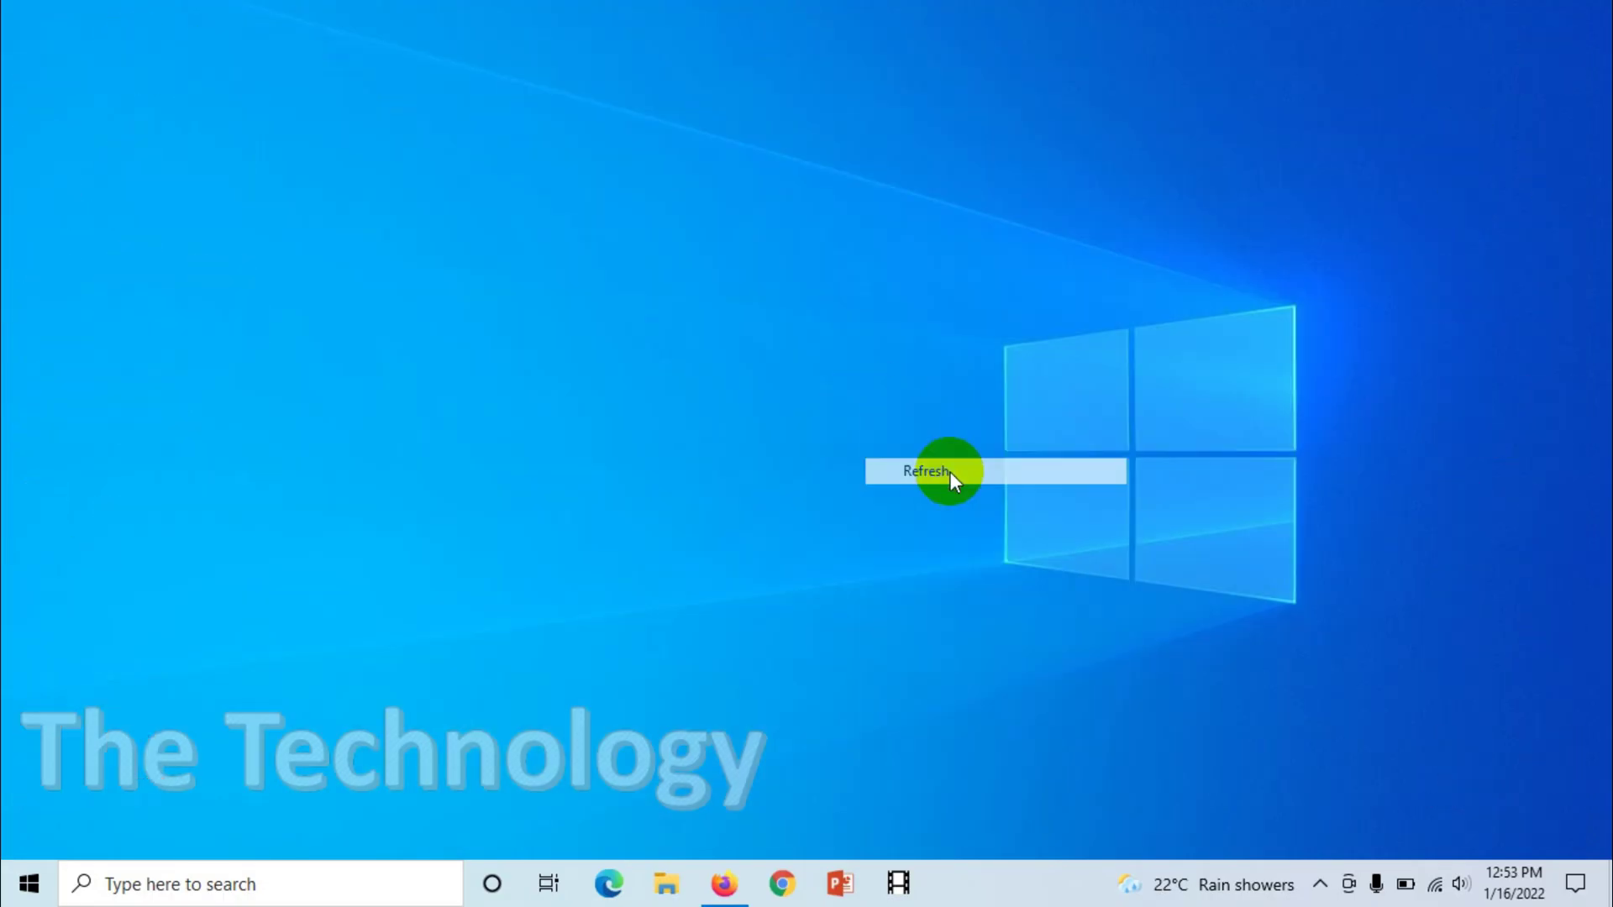